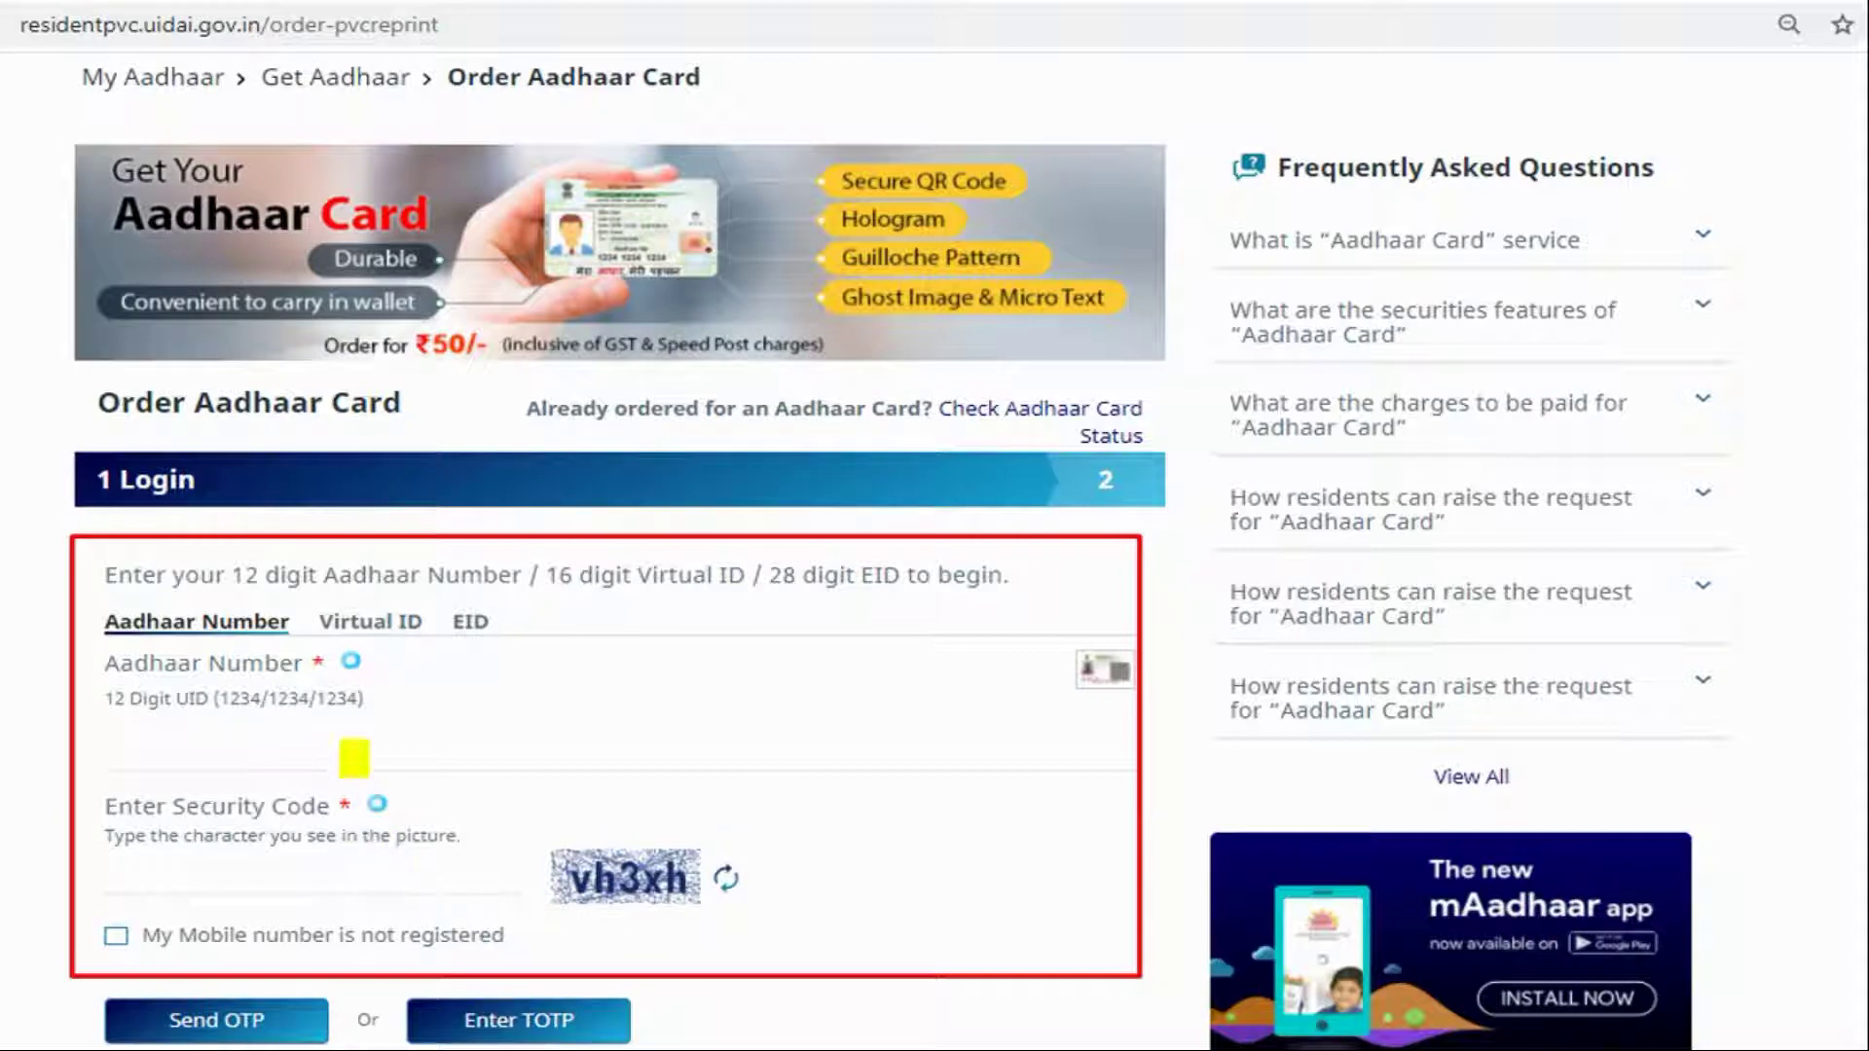
# - Enter the 12-digit Aadhaar number and the captcha characters on the Aadhaar Number login tab
pyautogui.moveTo(124, 622); pyautogui.dragTo(534, 621)
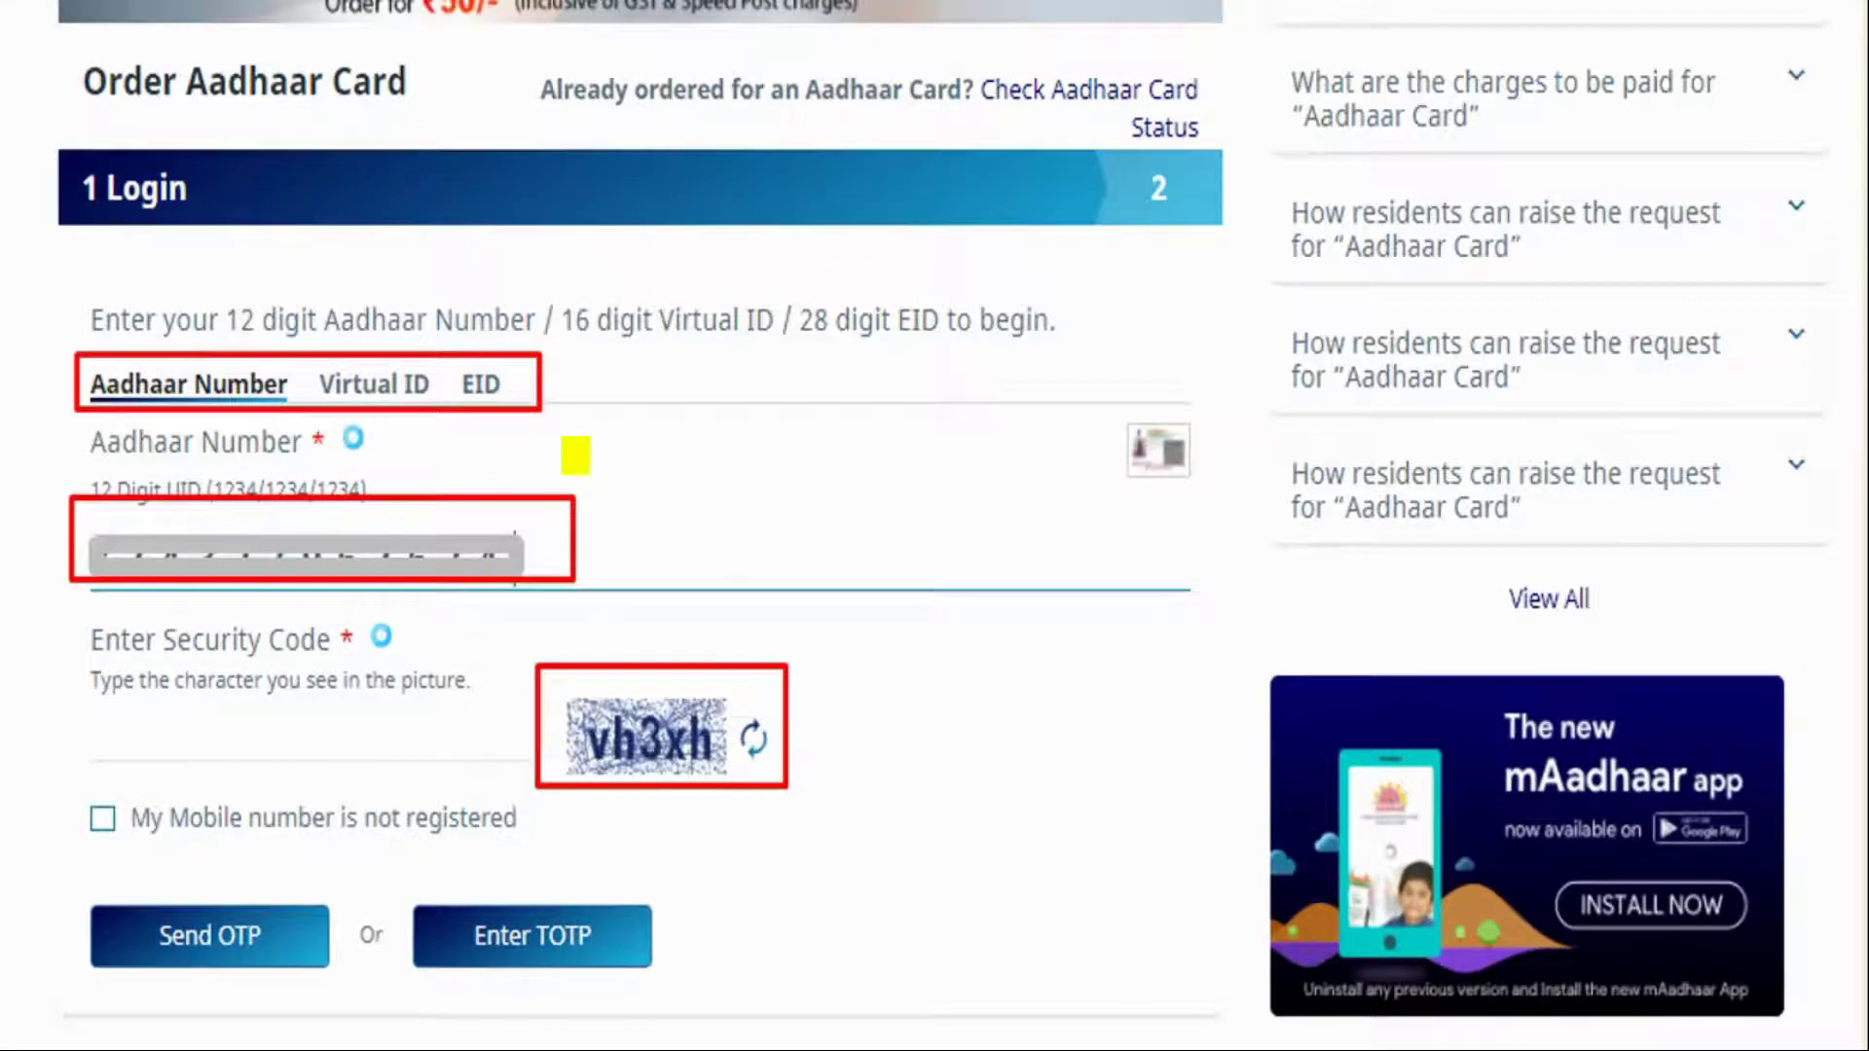
pyautogui.moveTo(95, 388); pyautogui.dragTo(261, 388)
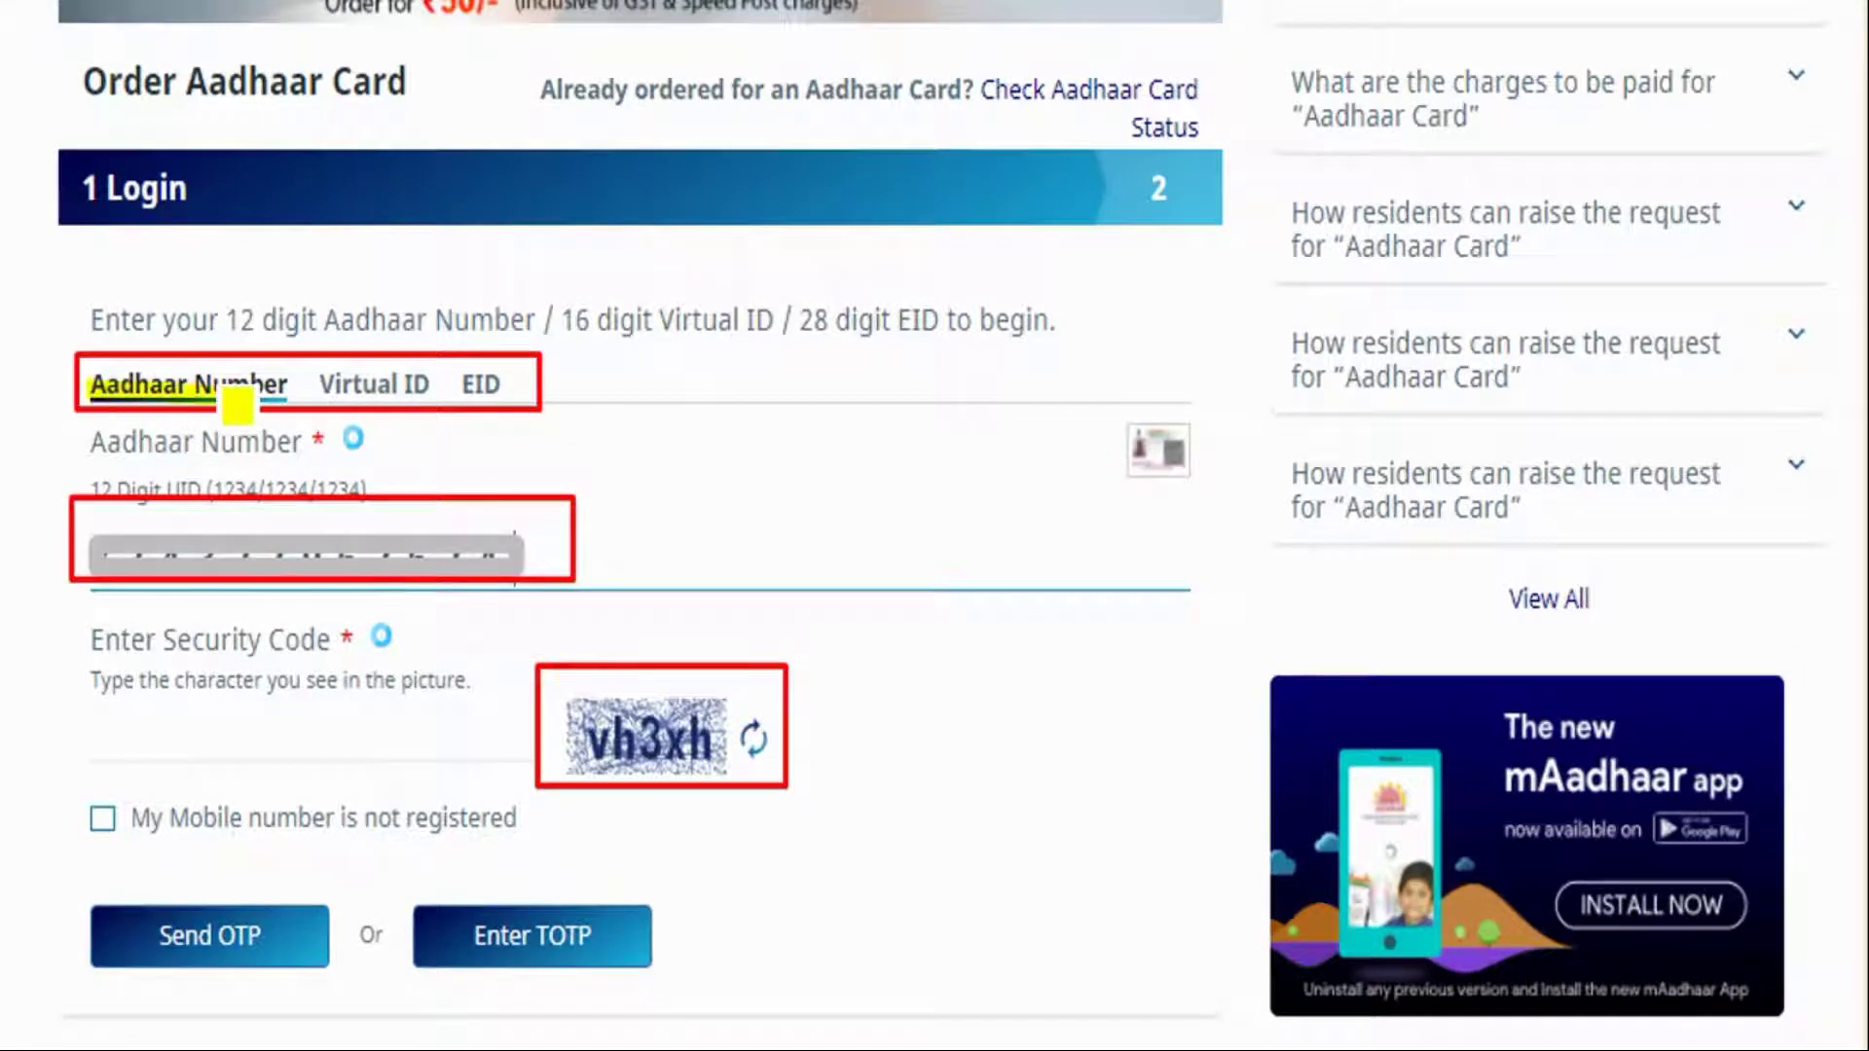
pyautogui.moveTo(102, 558); pyautogui.dragTo(521, 558)
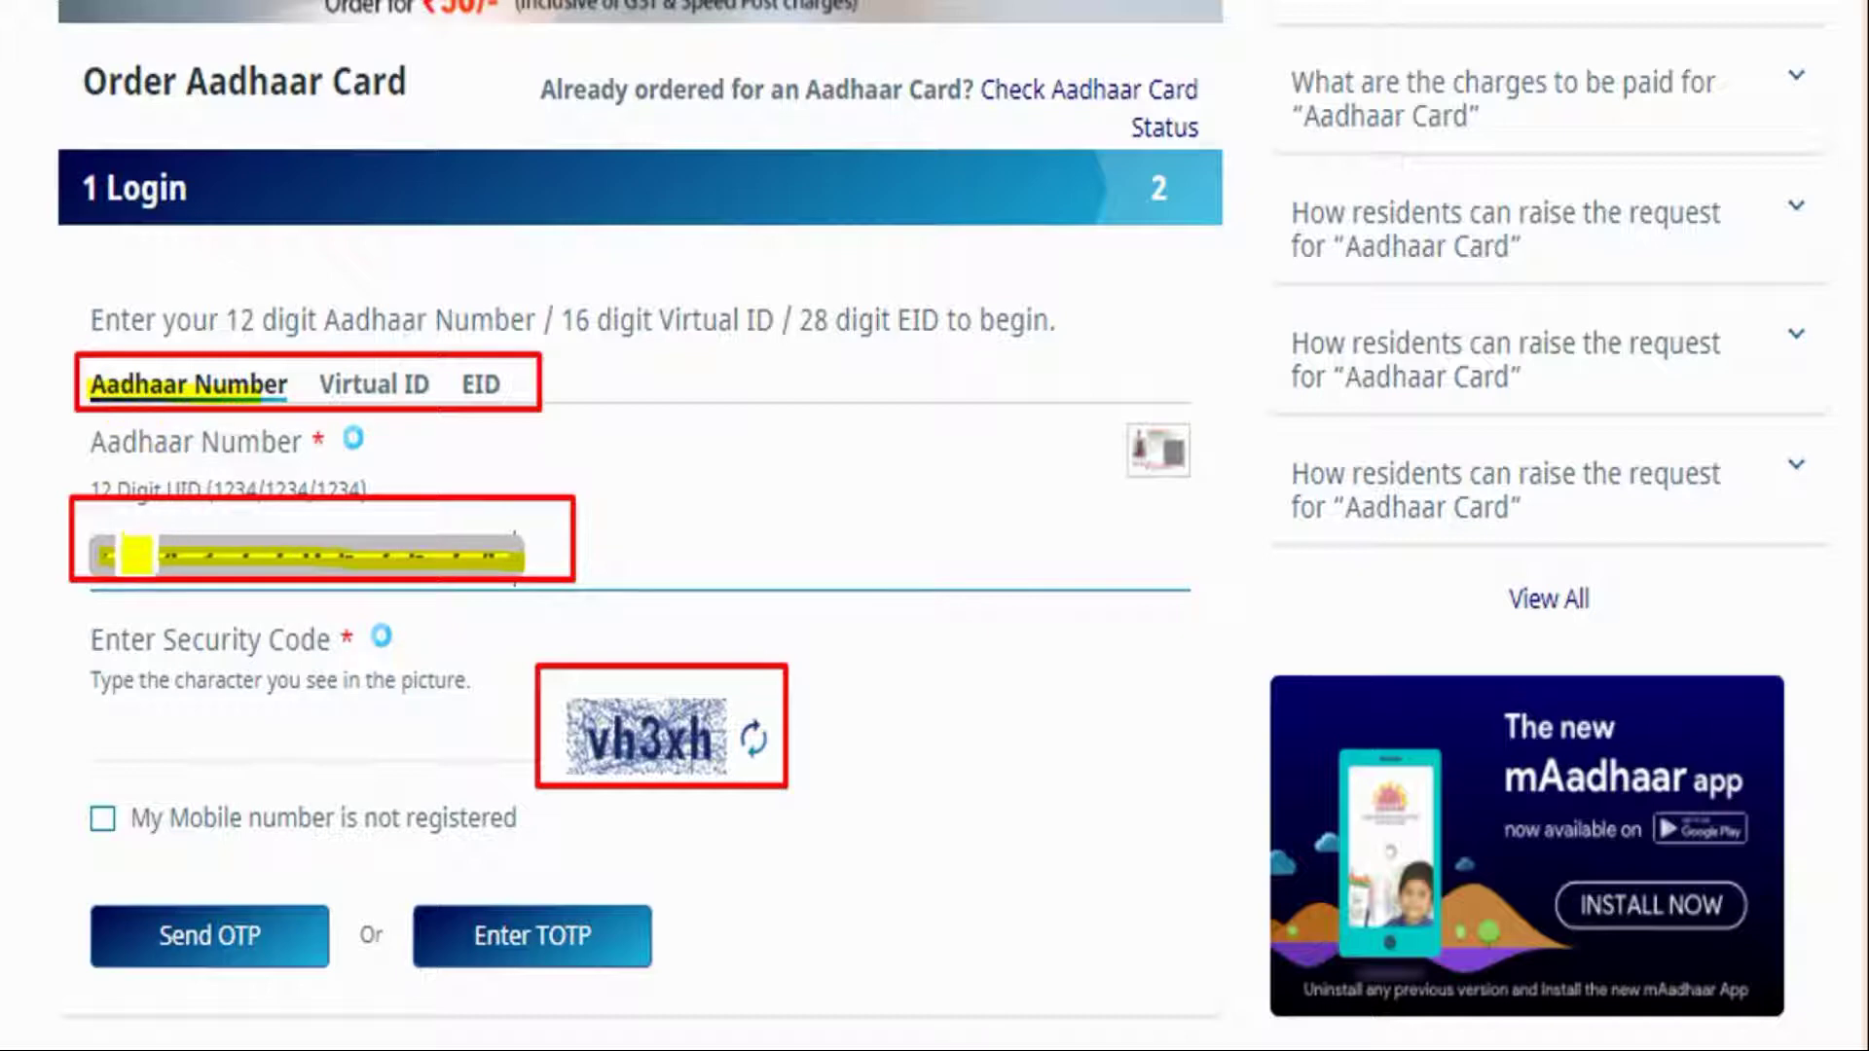
pyautogui.moveTo(321, 384); pyautogui.dragTo(449, 375)
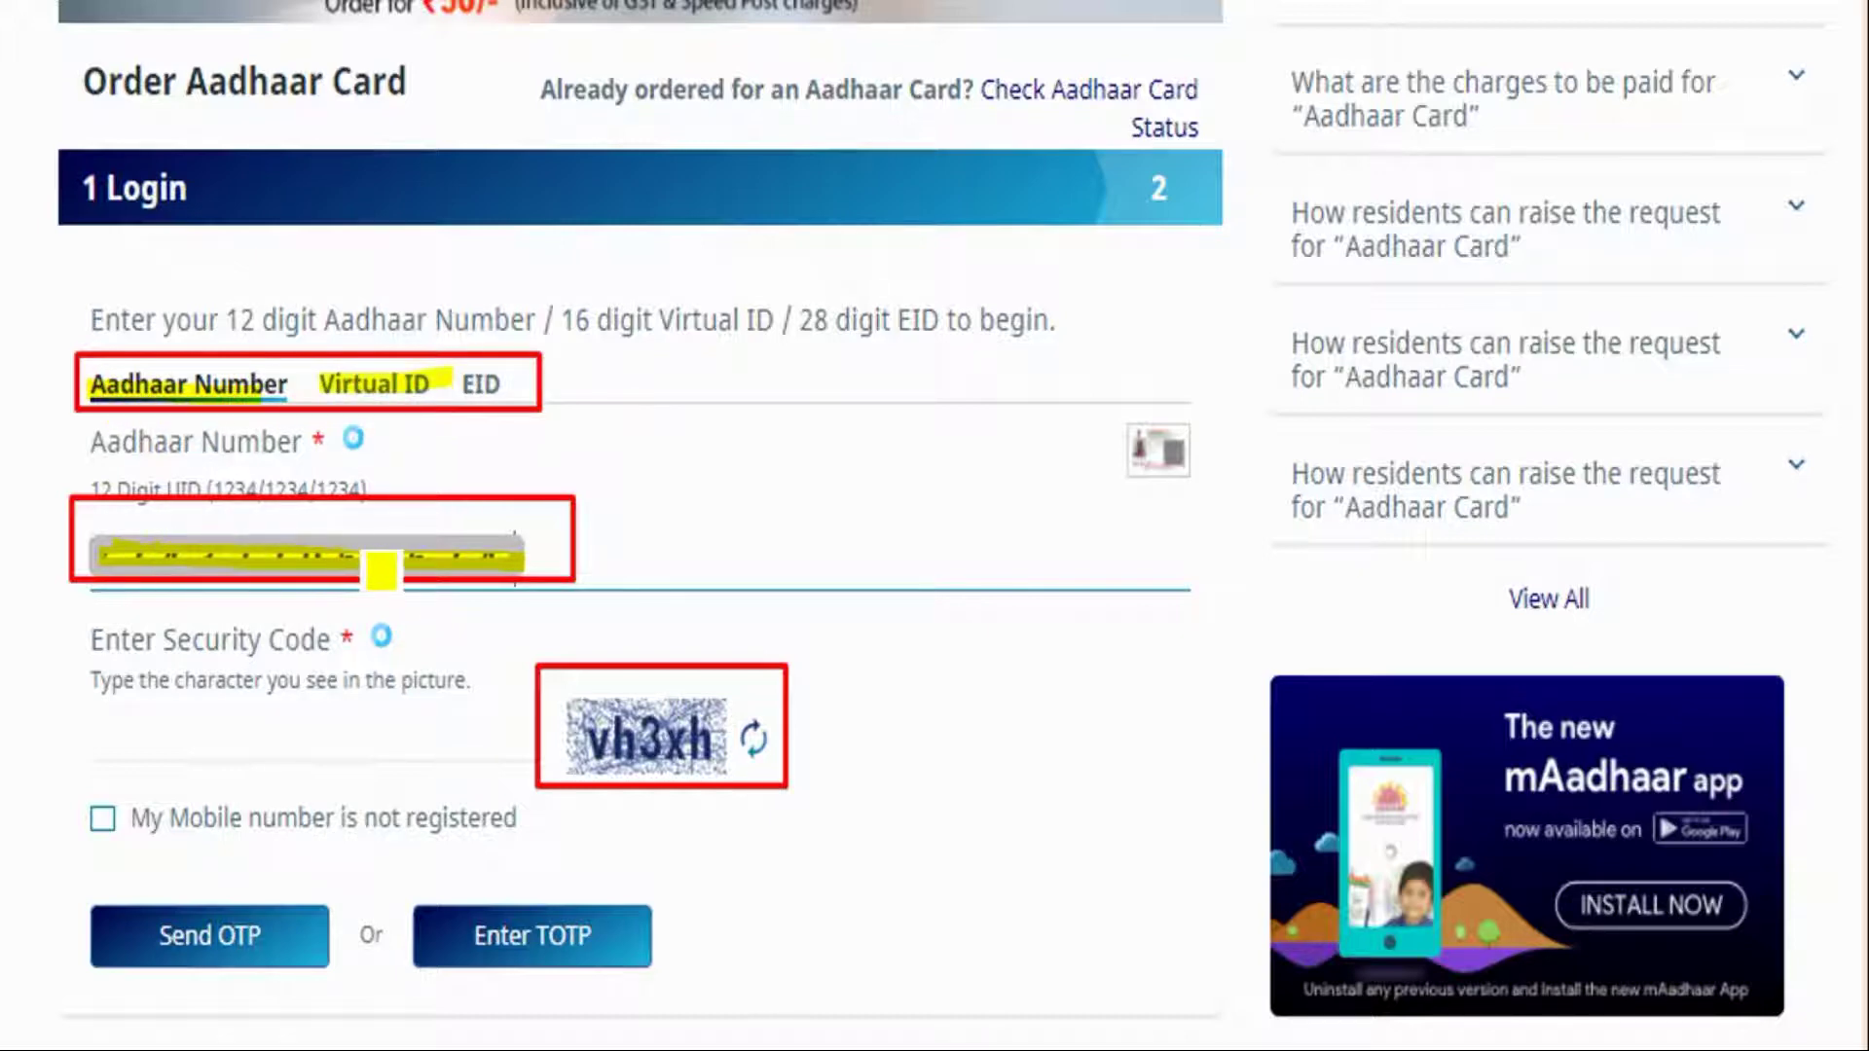
pyautogui.moveTo(469, 394); pyautogui.dragTo(501, 379)
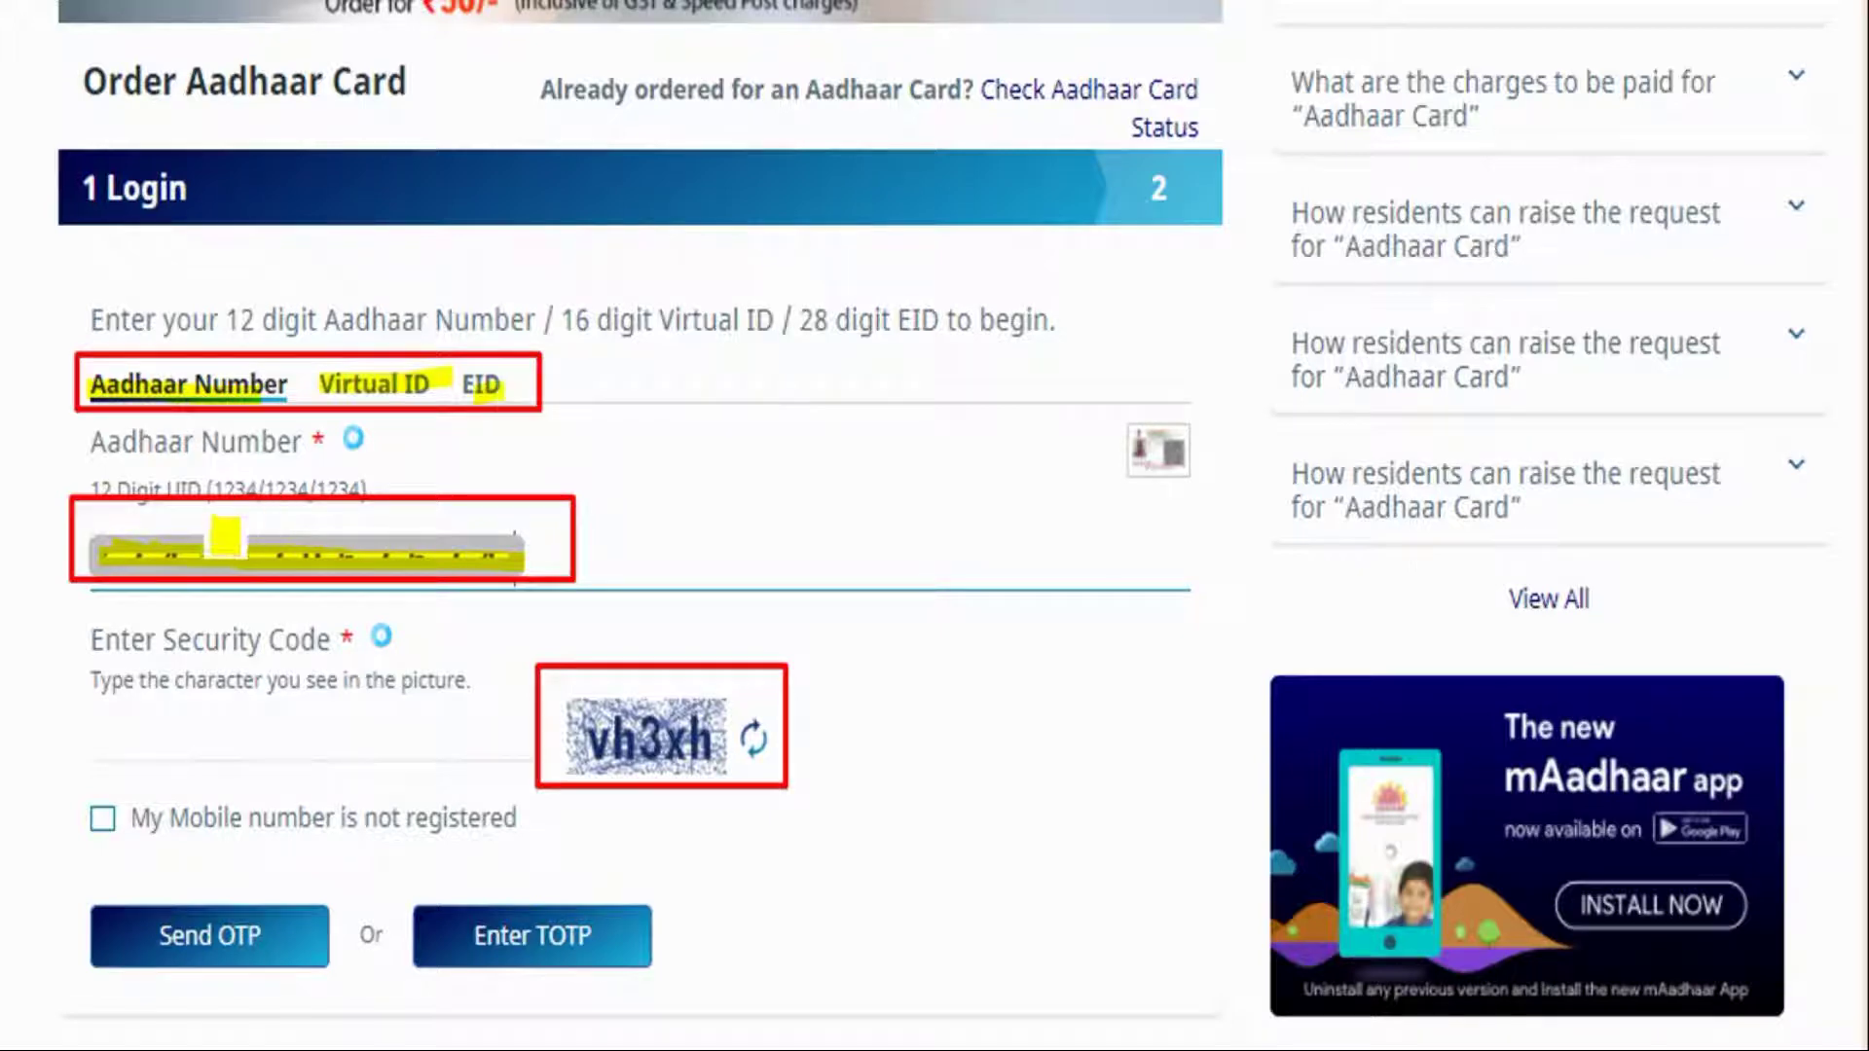
pyautogui.moveTo(216, 555); pyautogui.dragTo(304, 556)
pyautogui.moveTo(601, 745); pyautogui.dragTo(700, 745)
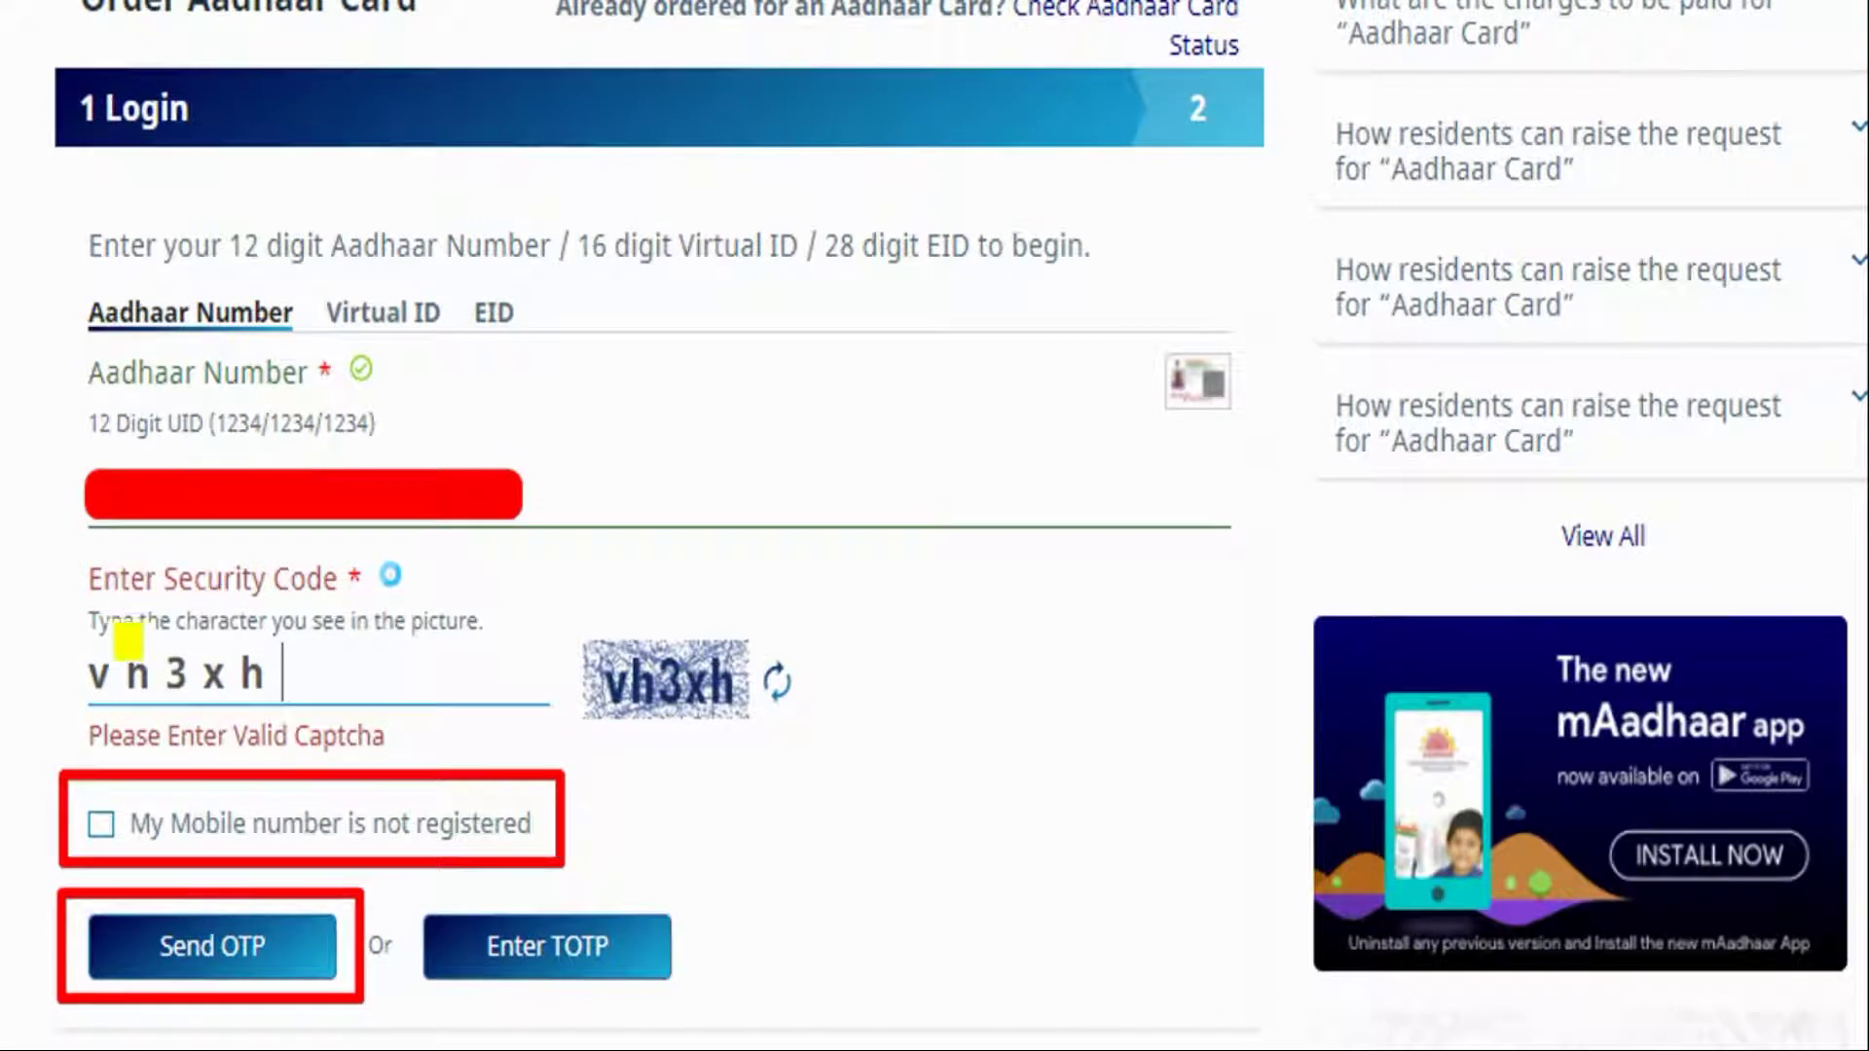
# - Tick 'My Mobile number is not registered', verify the mobile by OTP, accept Terms and submit
pyautogui.moveTo(115, 687); pyautogui.dragTo(245, 695)
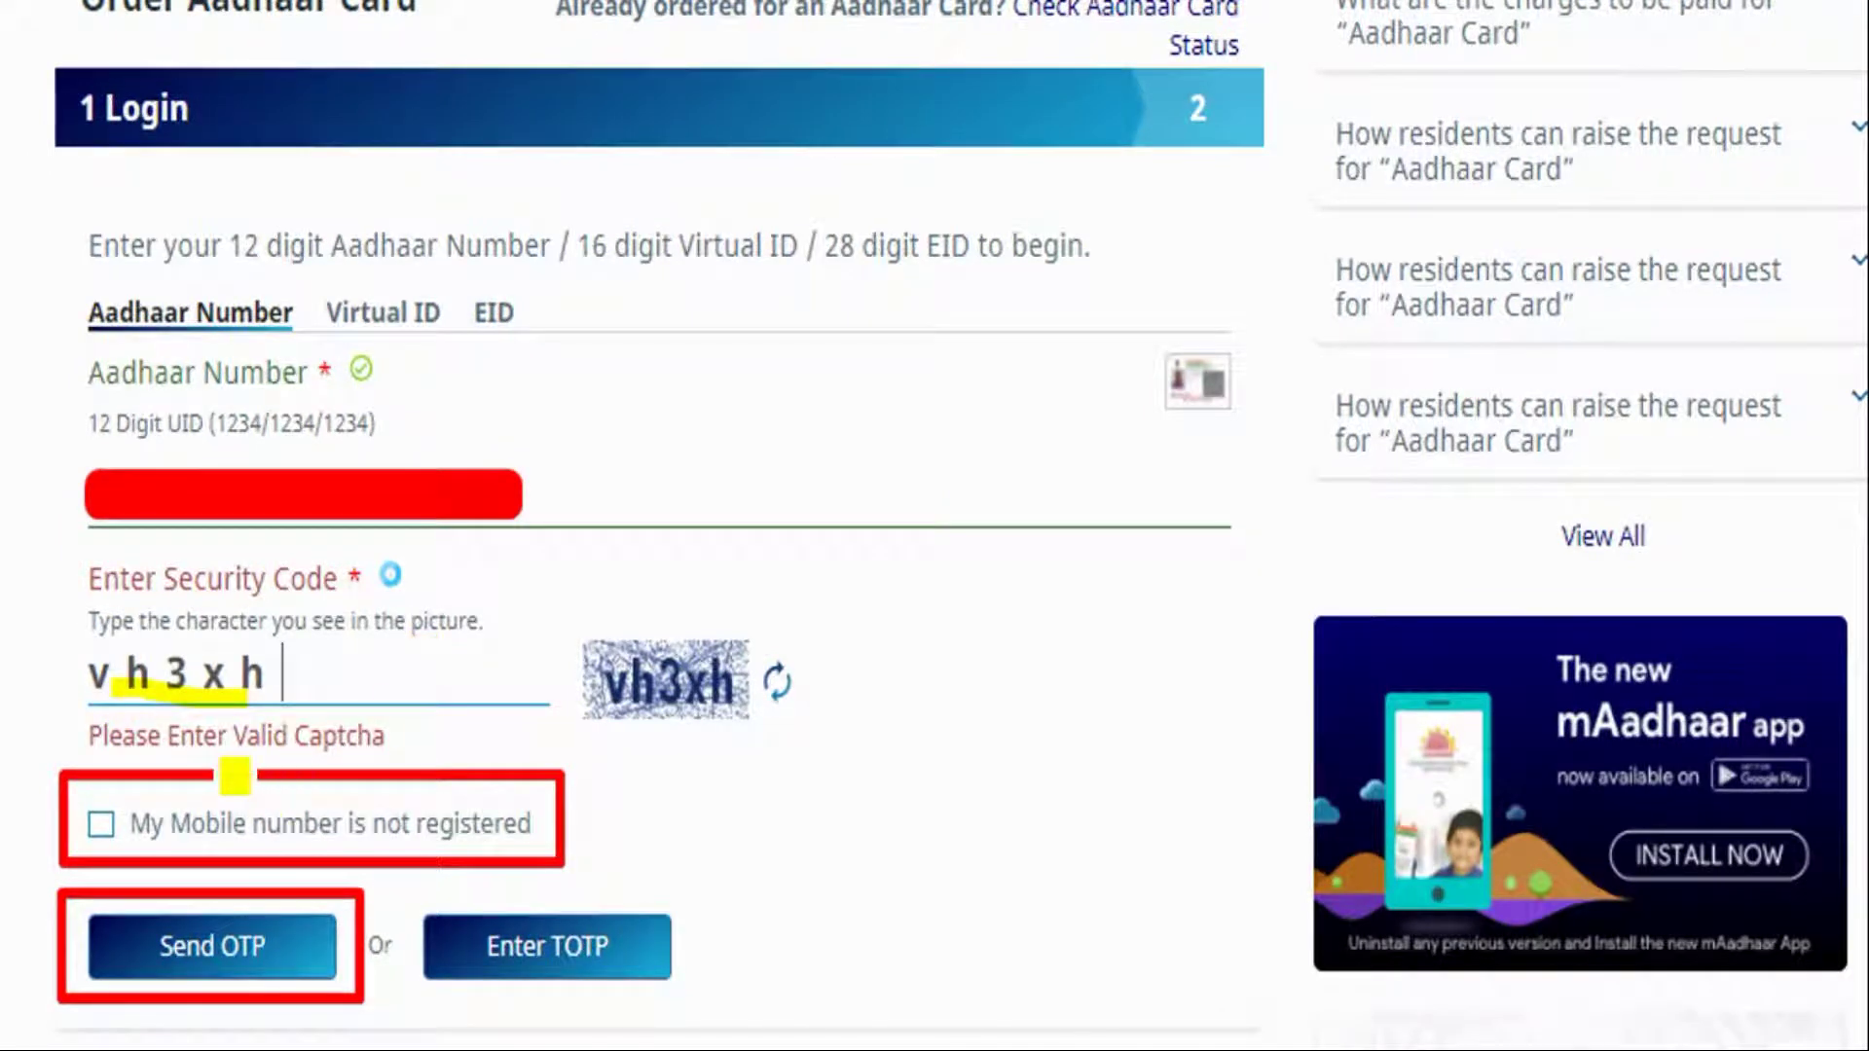
pyautogui.moveTo(159, 823); pyautogui.dragTo(534, 845)
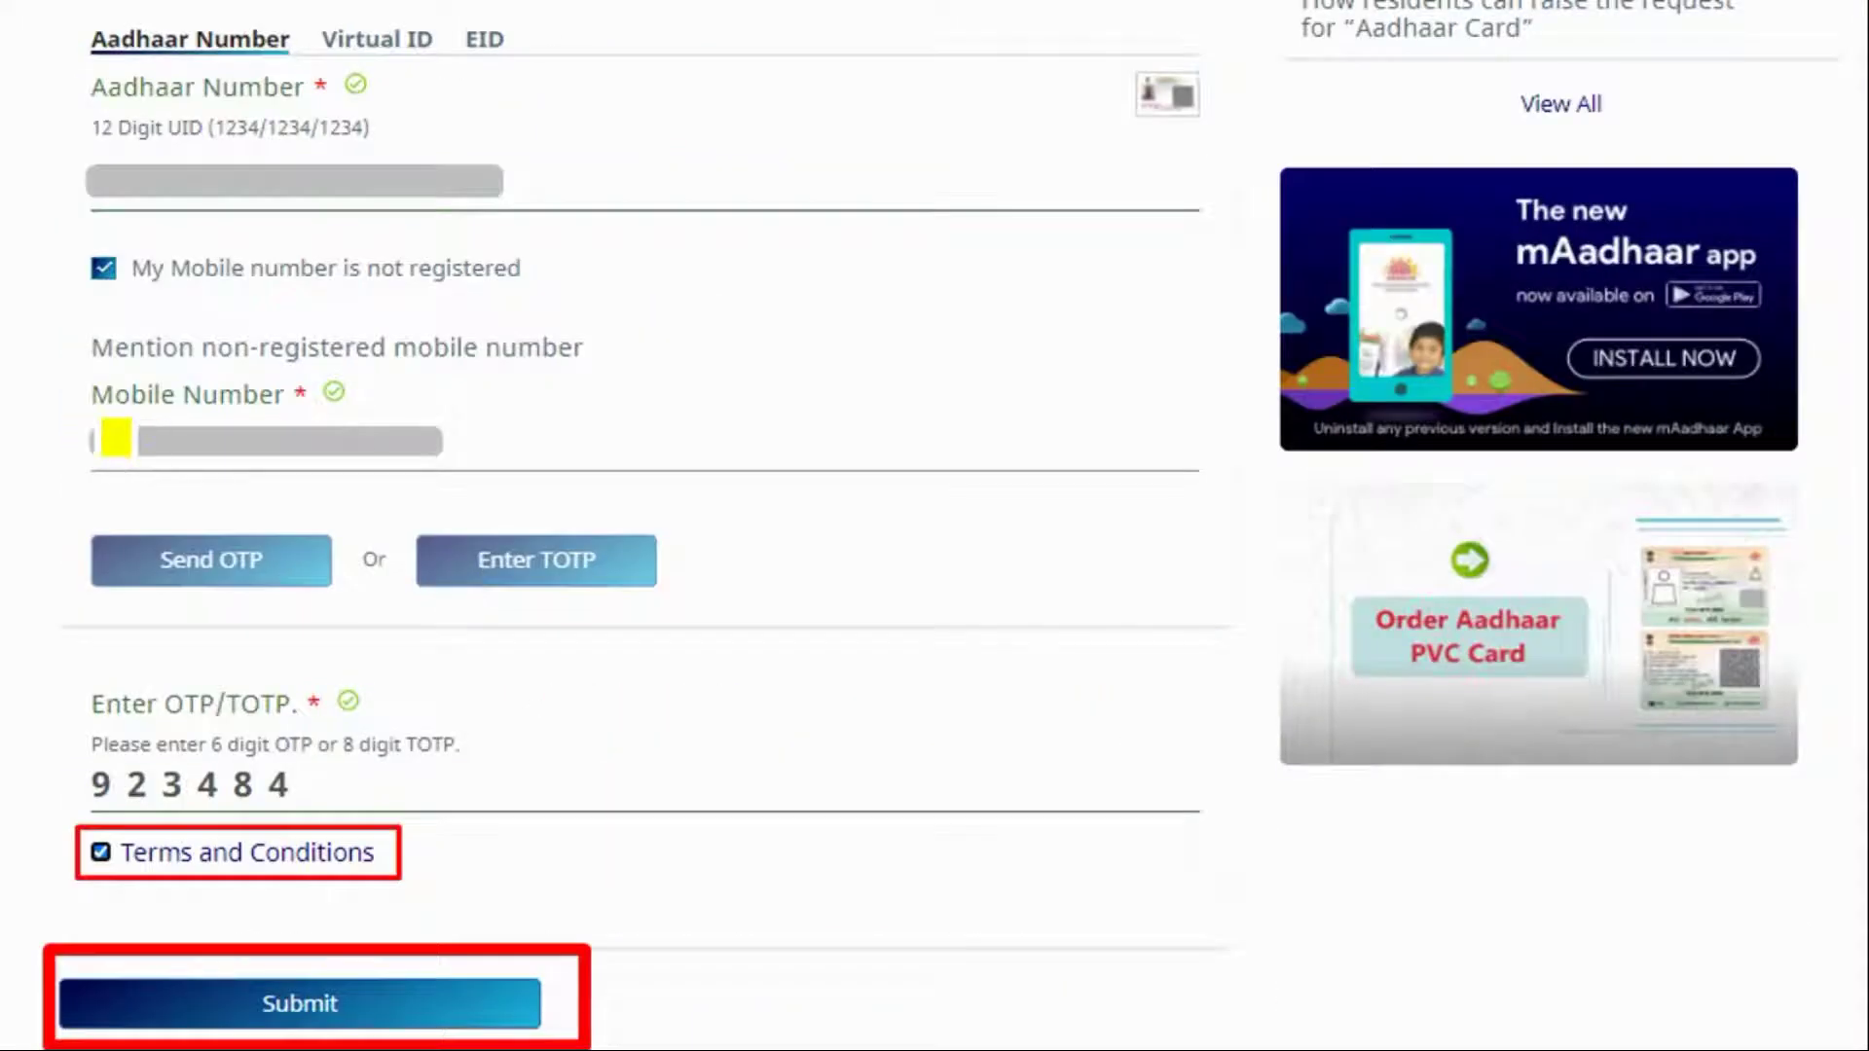
pyautogui.moveTo(97, 802); pyautogui.dragTo(459, 800)
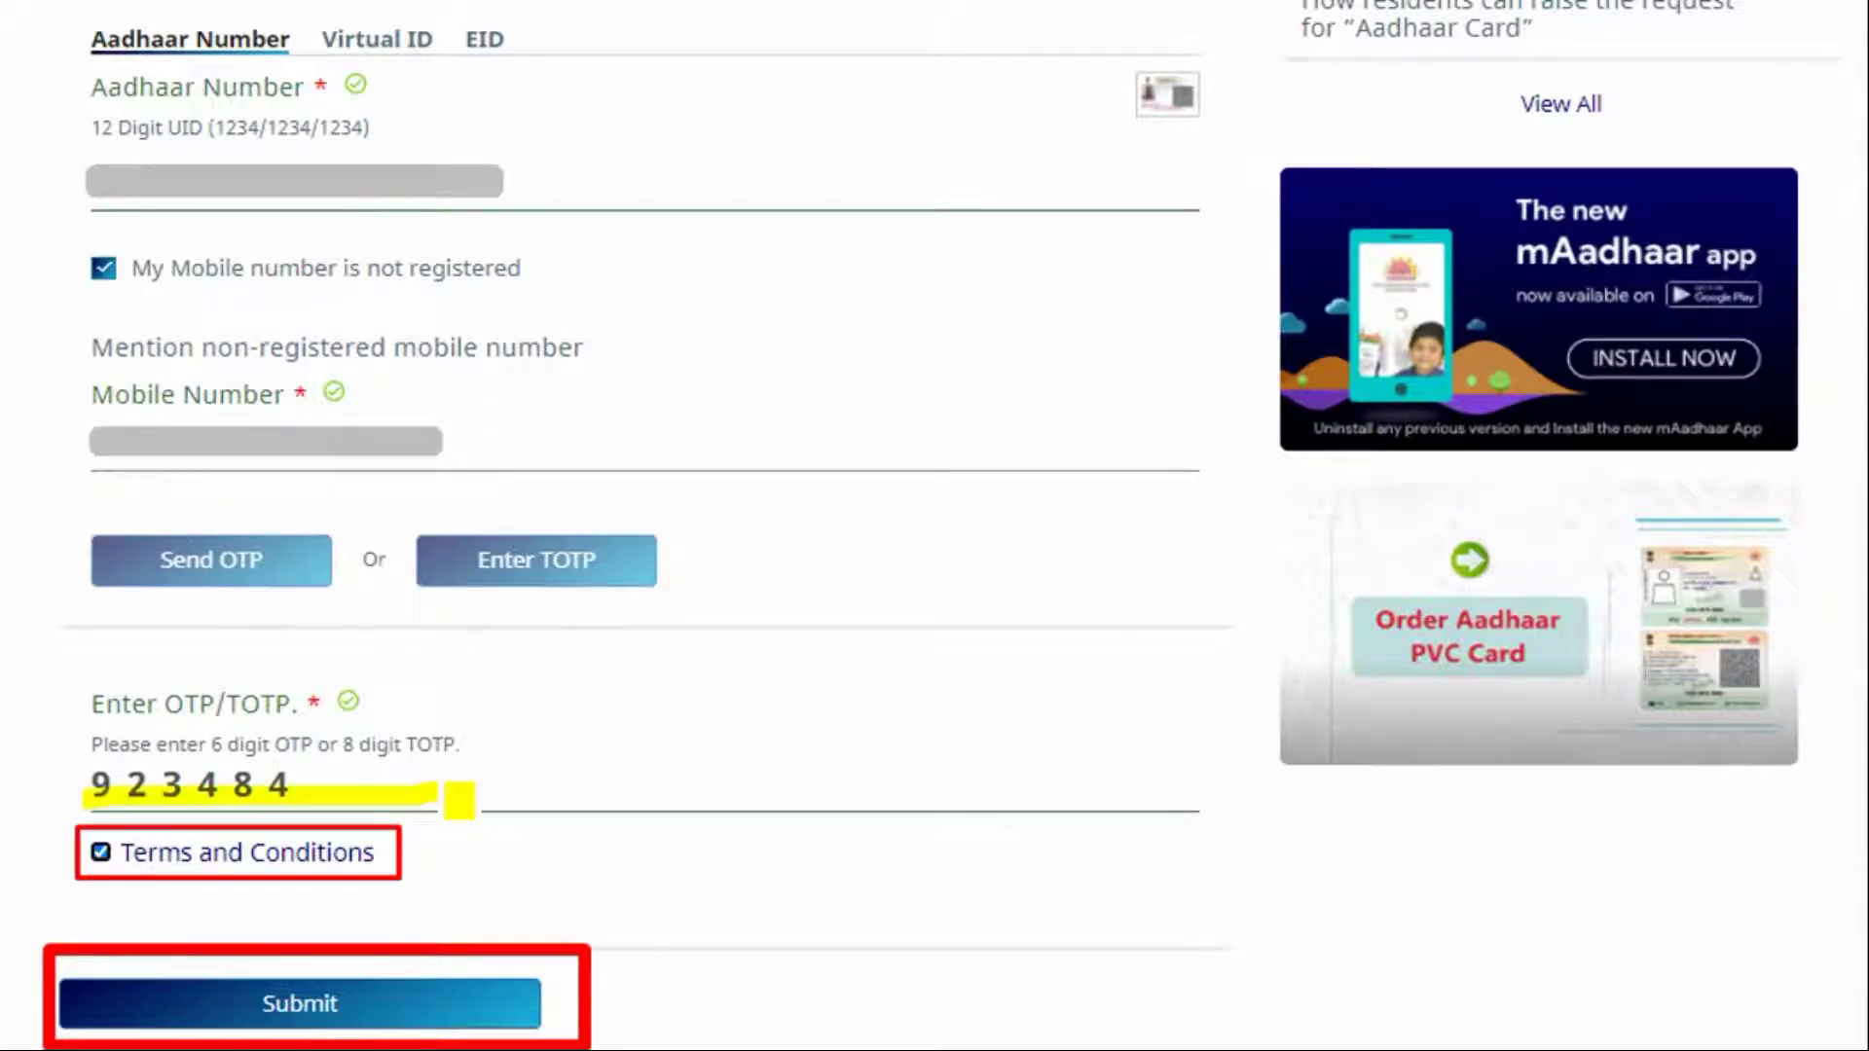
pyautogui.moveTo(108, 865); pyautogui.dragTo(394, 854)
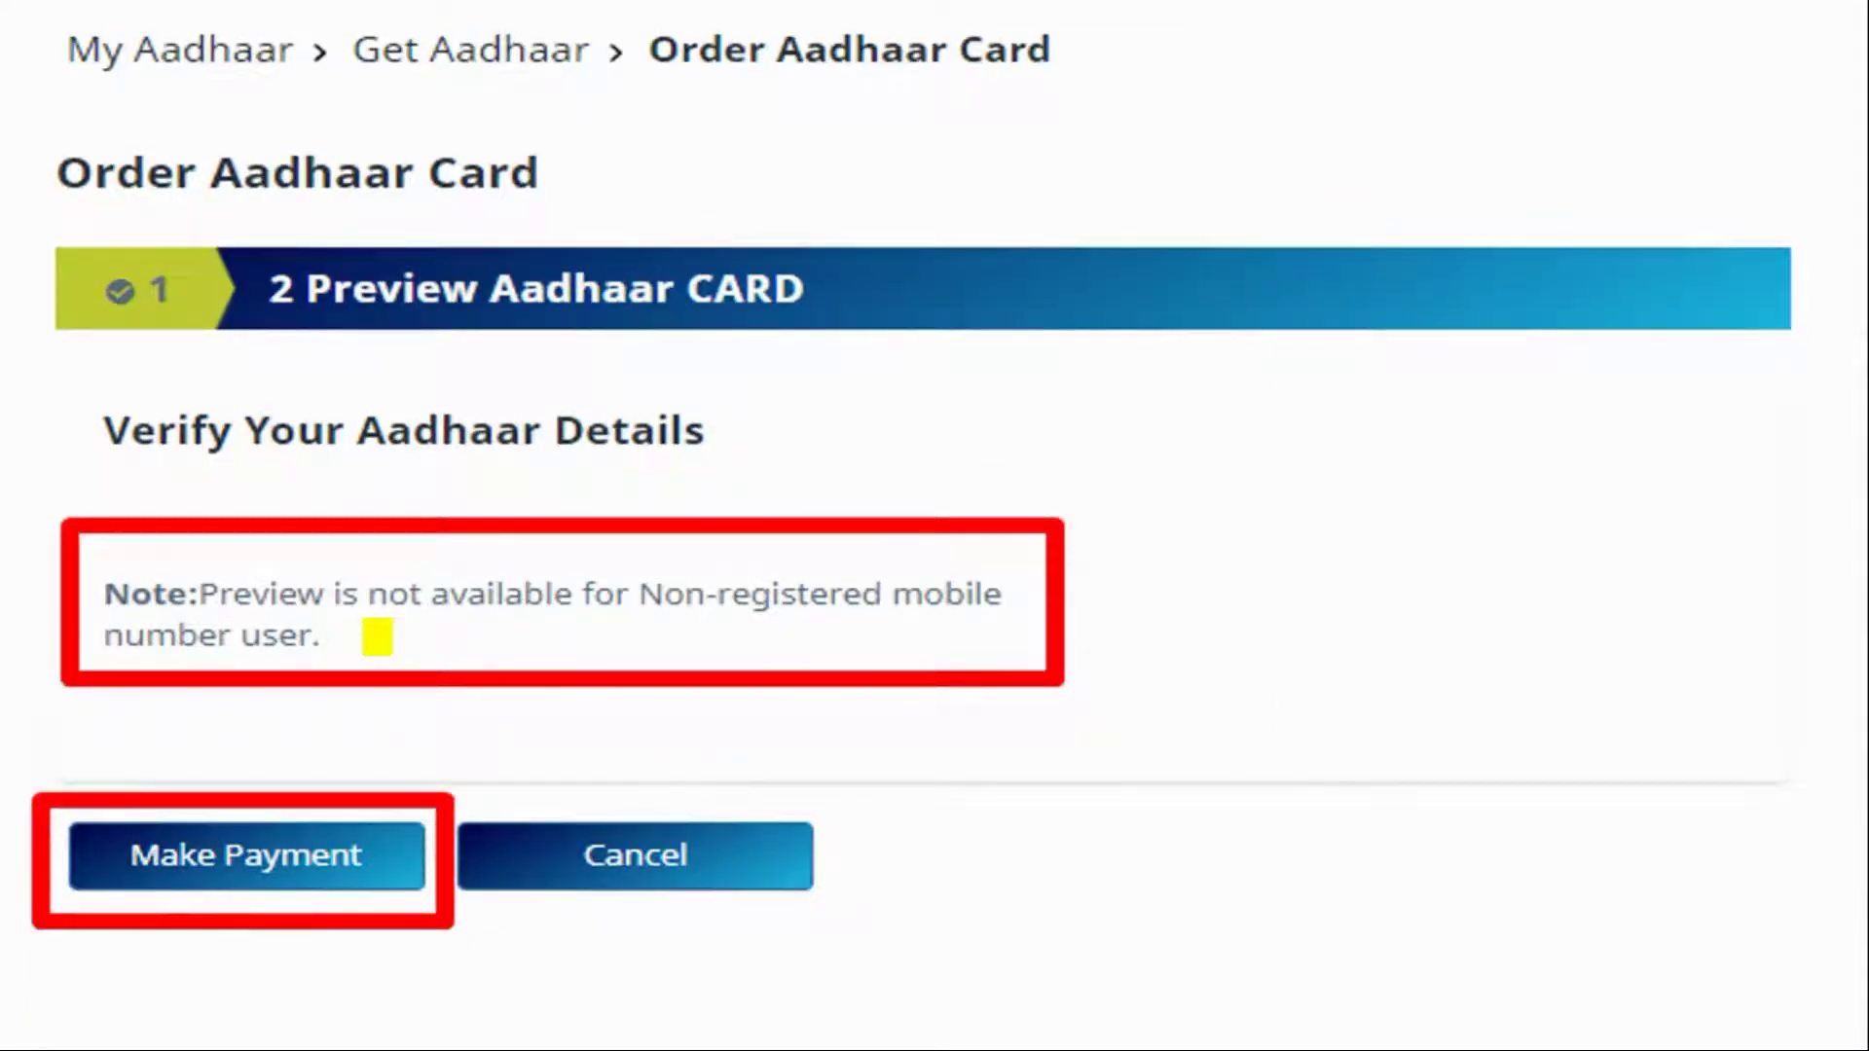
# - Review the preview note and go to Make Payment for the ₹50 total
pyautogui.moveTo(107, 592); pyautogui.dragTo(404, 639)
pyautogui.moveTo(638, 595); pyautogui.dragTo(1012, 598)
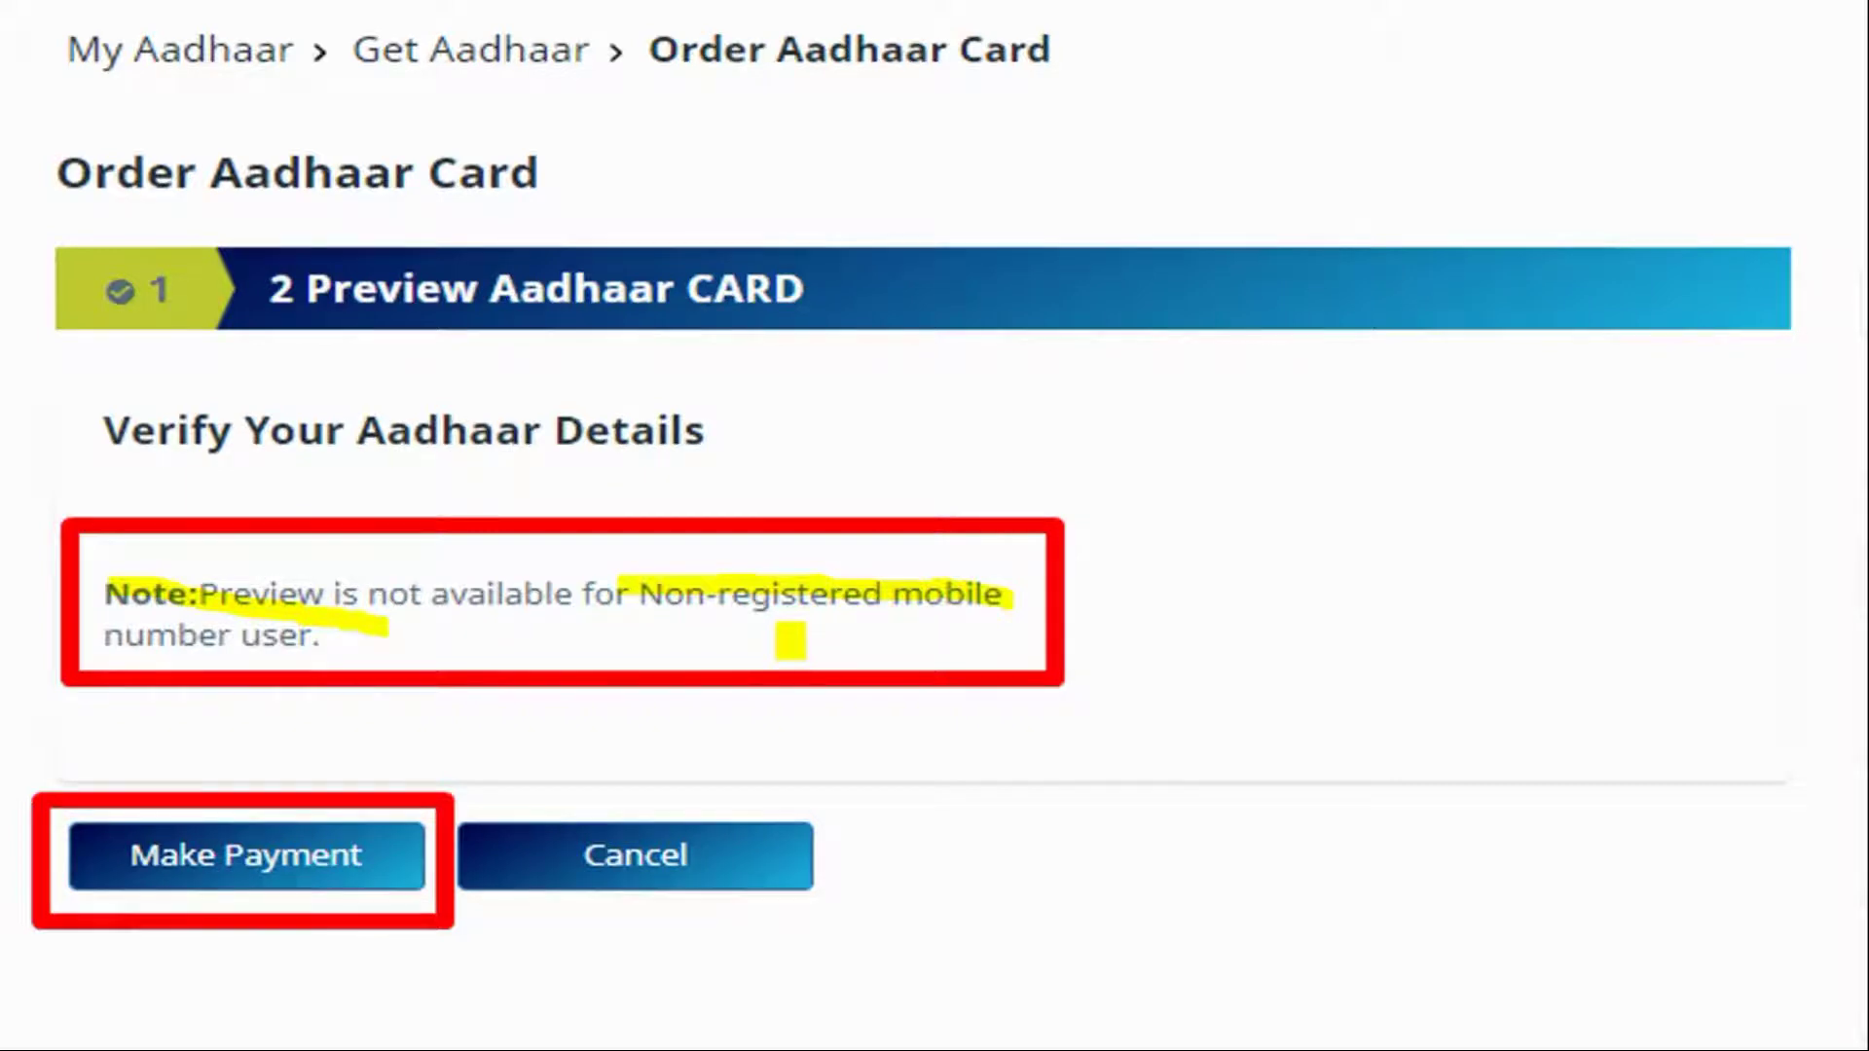
pyautogui.moveTo(132, 857); pyautogui.dragTo(335, 854)
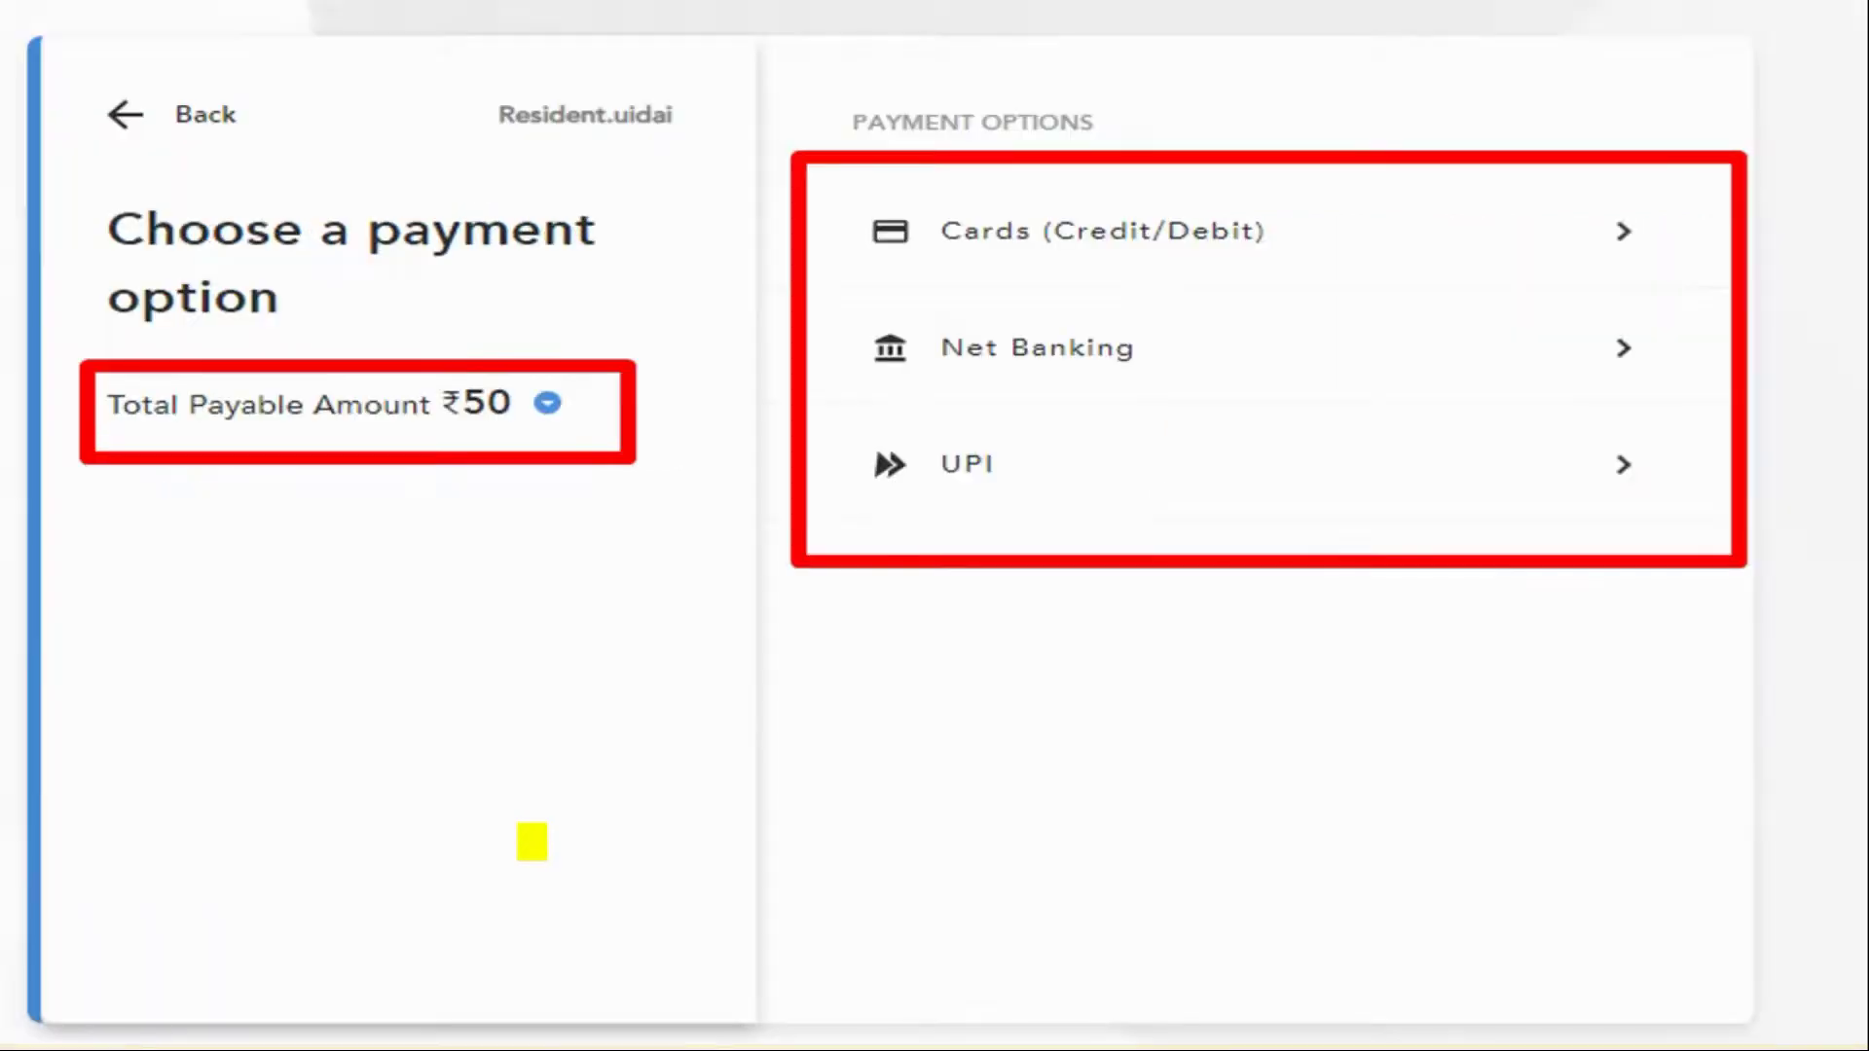
# - Pick UPI among the Cards, Net Banking and UPI payment modes
pyautogui.moveTo(475, 395); pyautogui.dragTo(505, 393)
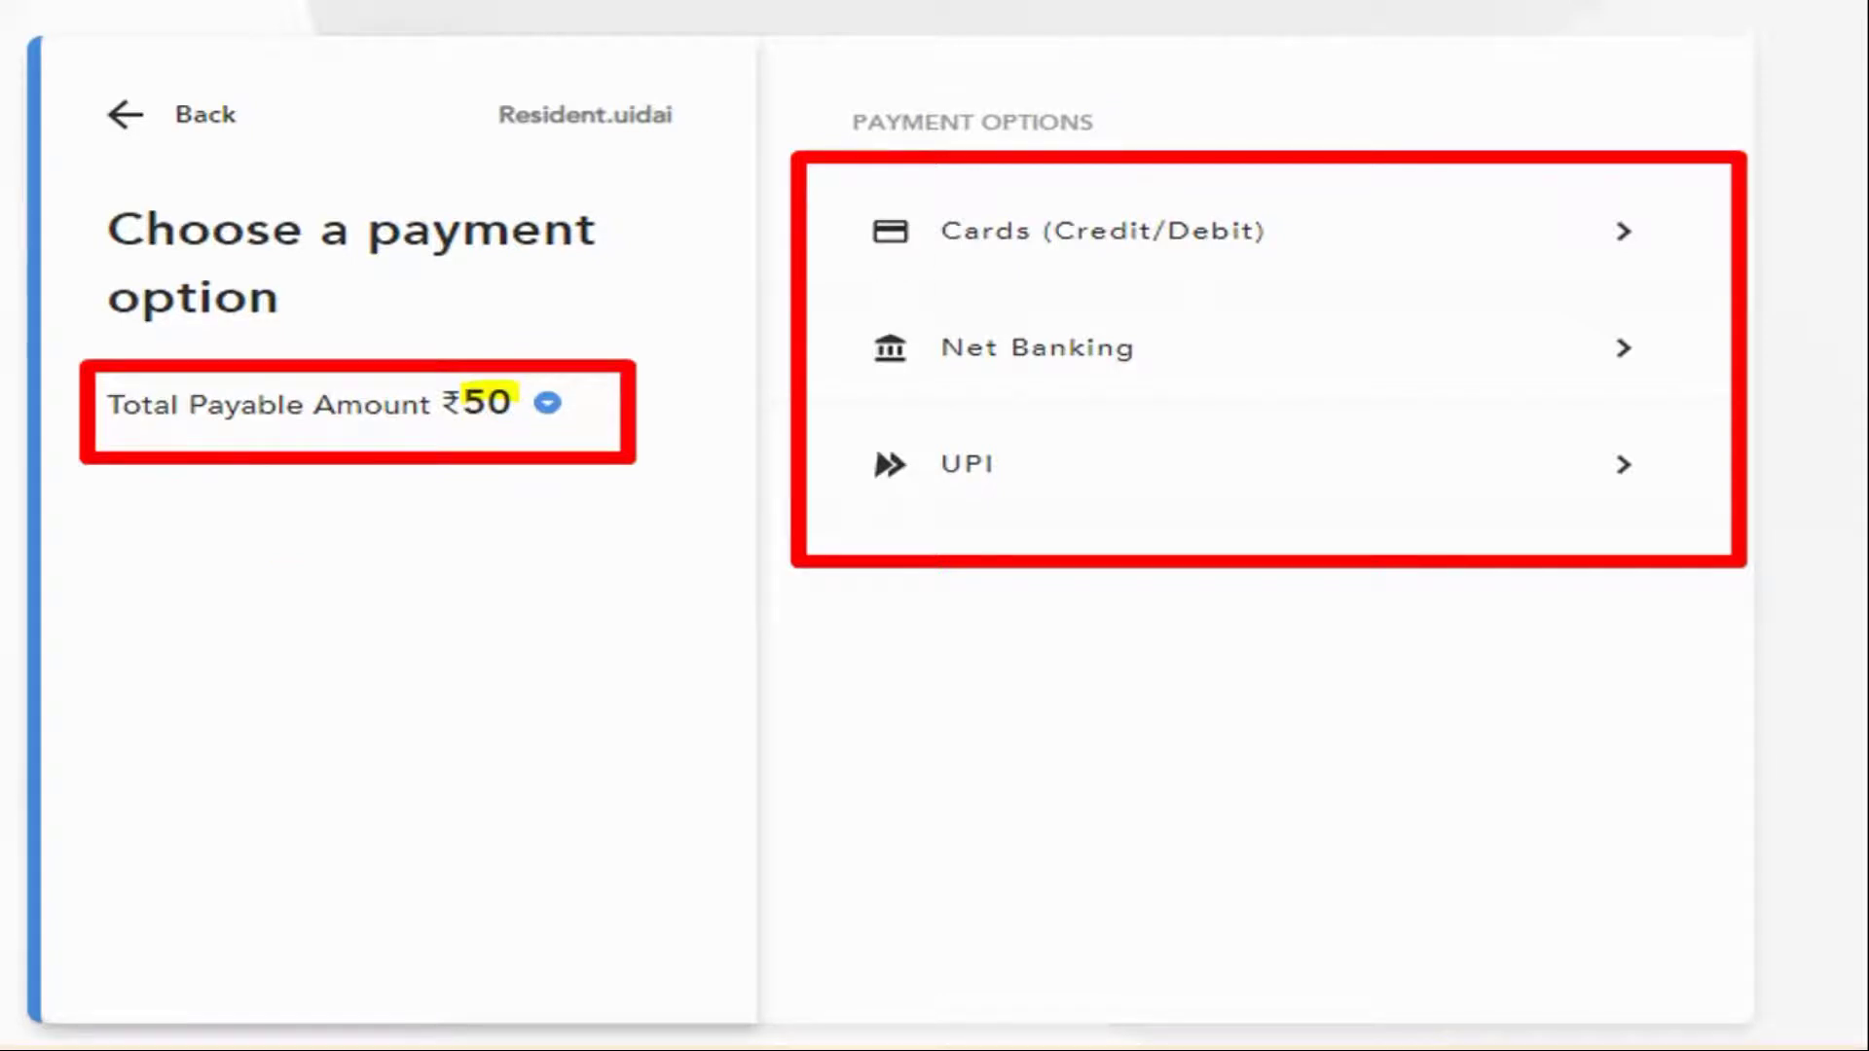
pyautogui.moveTo(963, 231); pyautogui.dragTo(1046, 231)
pyautogui.moveTo(969, 340); pyautogui.dragTo(1061, 339)
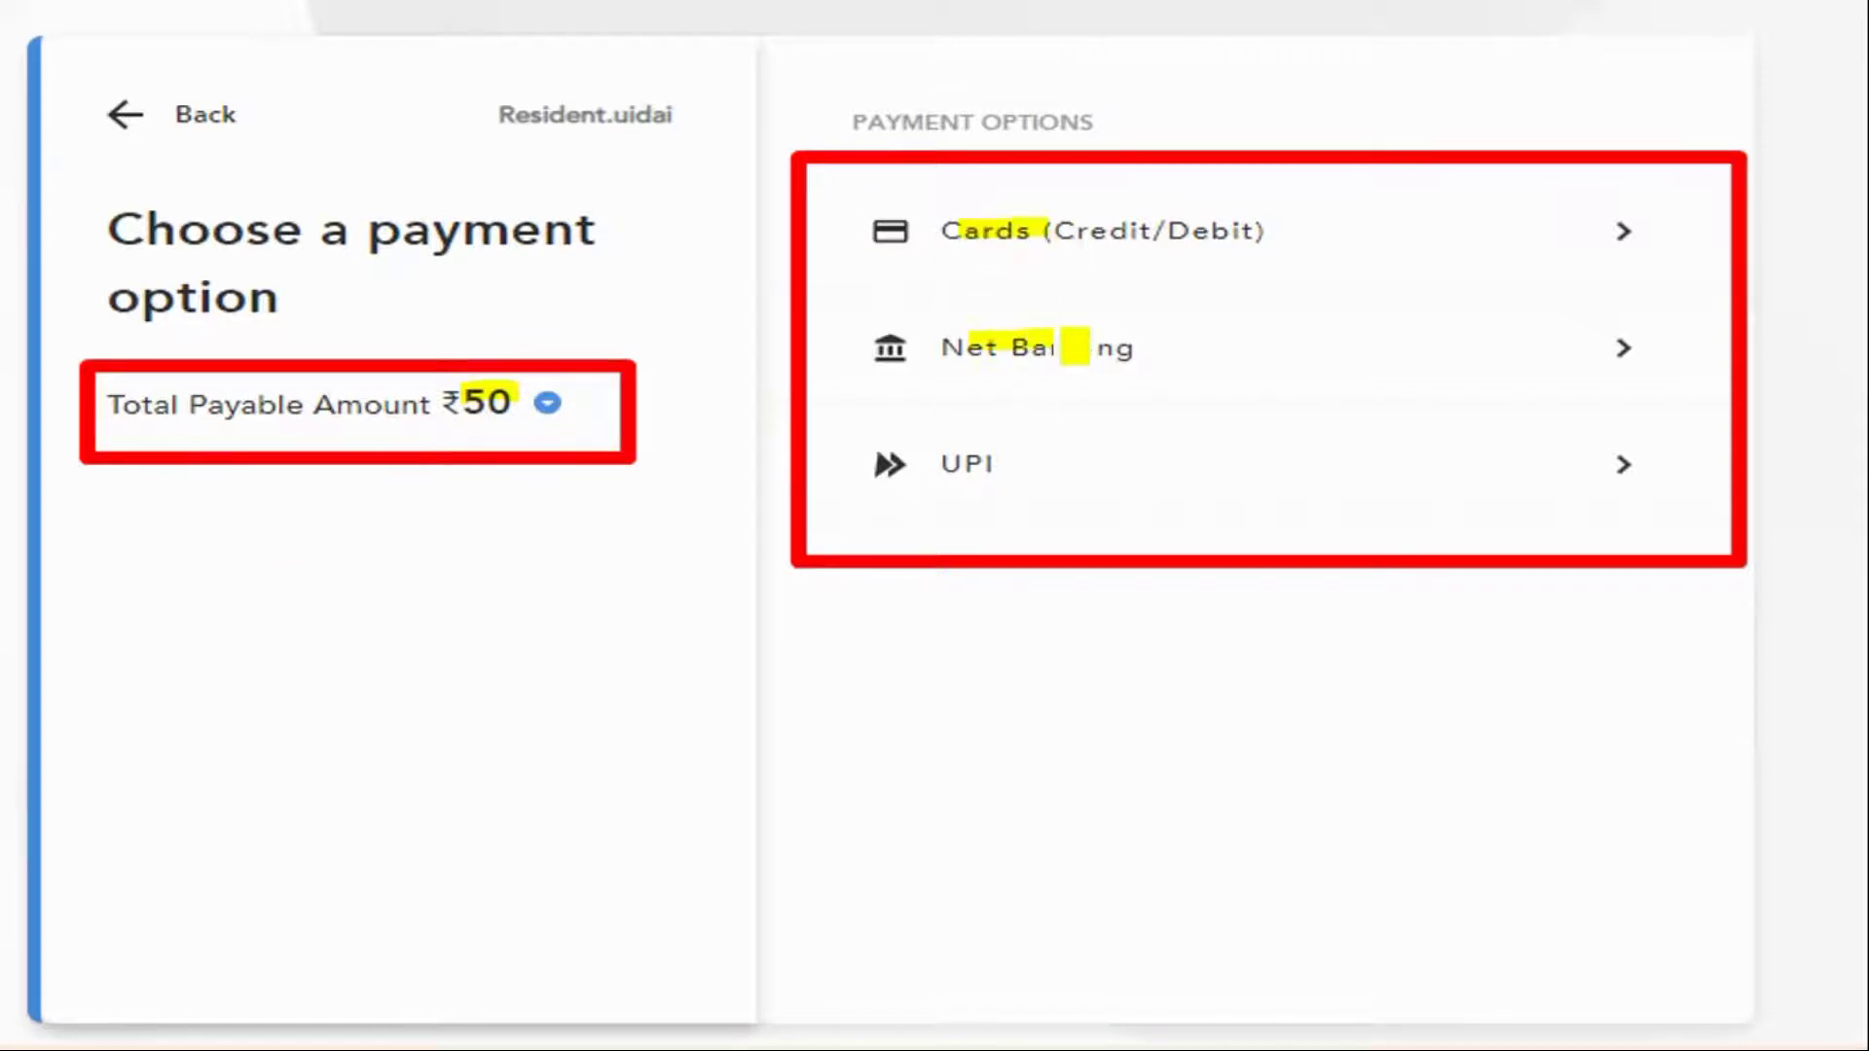
pyautogui.moveTo(940, 459); pyautogui.dragTo(995, 462)
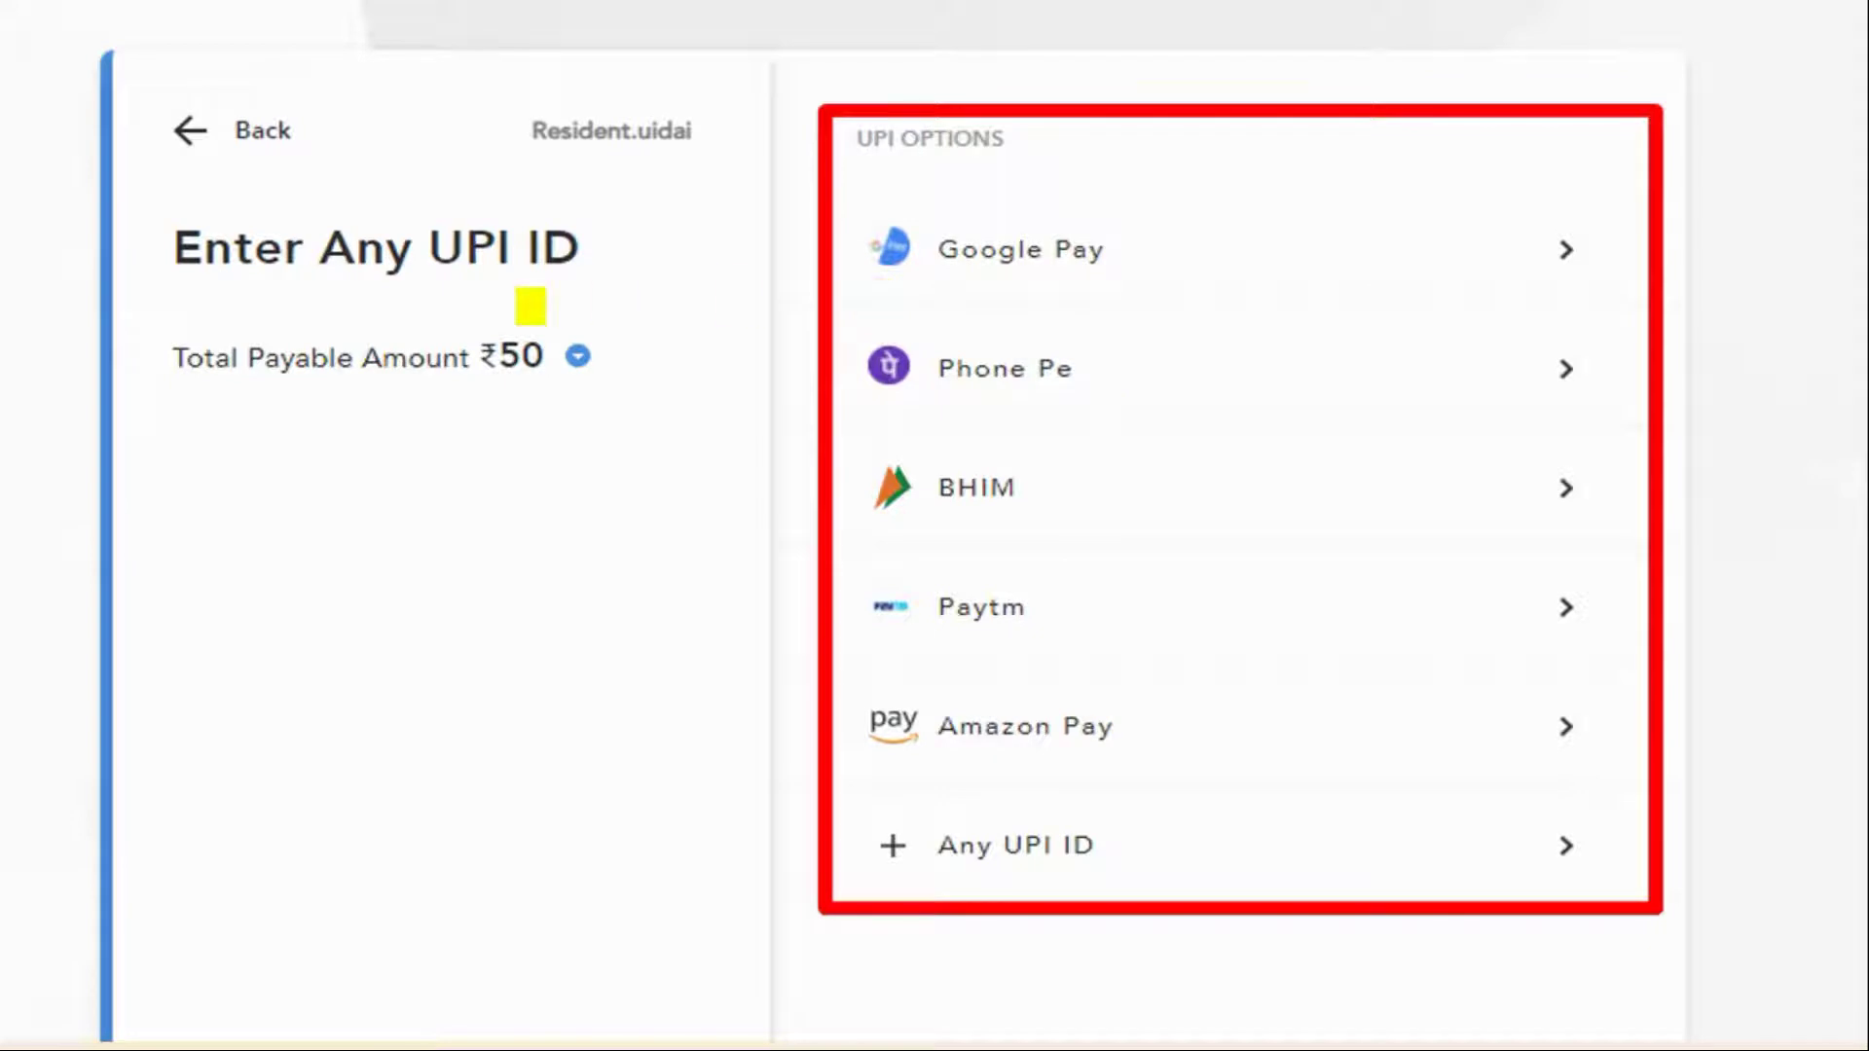
# - Choose Phone Pe from the UPI options listing Google Pay, Phone Pe, BHIM, Paytm and Amazon Pay
pyautogui.moveTo(516, 375); pyautogui.dragTo(563, 366)
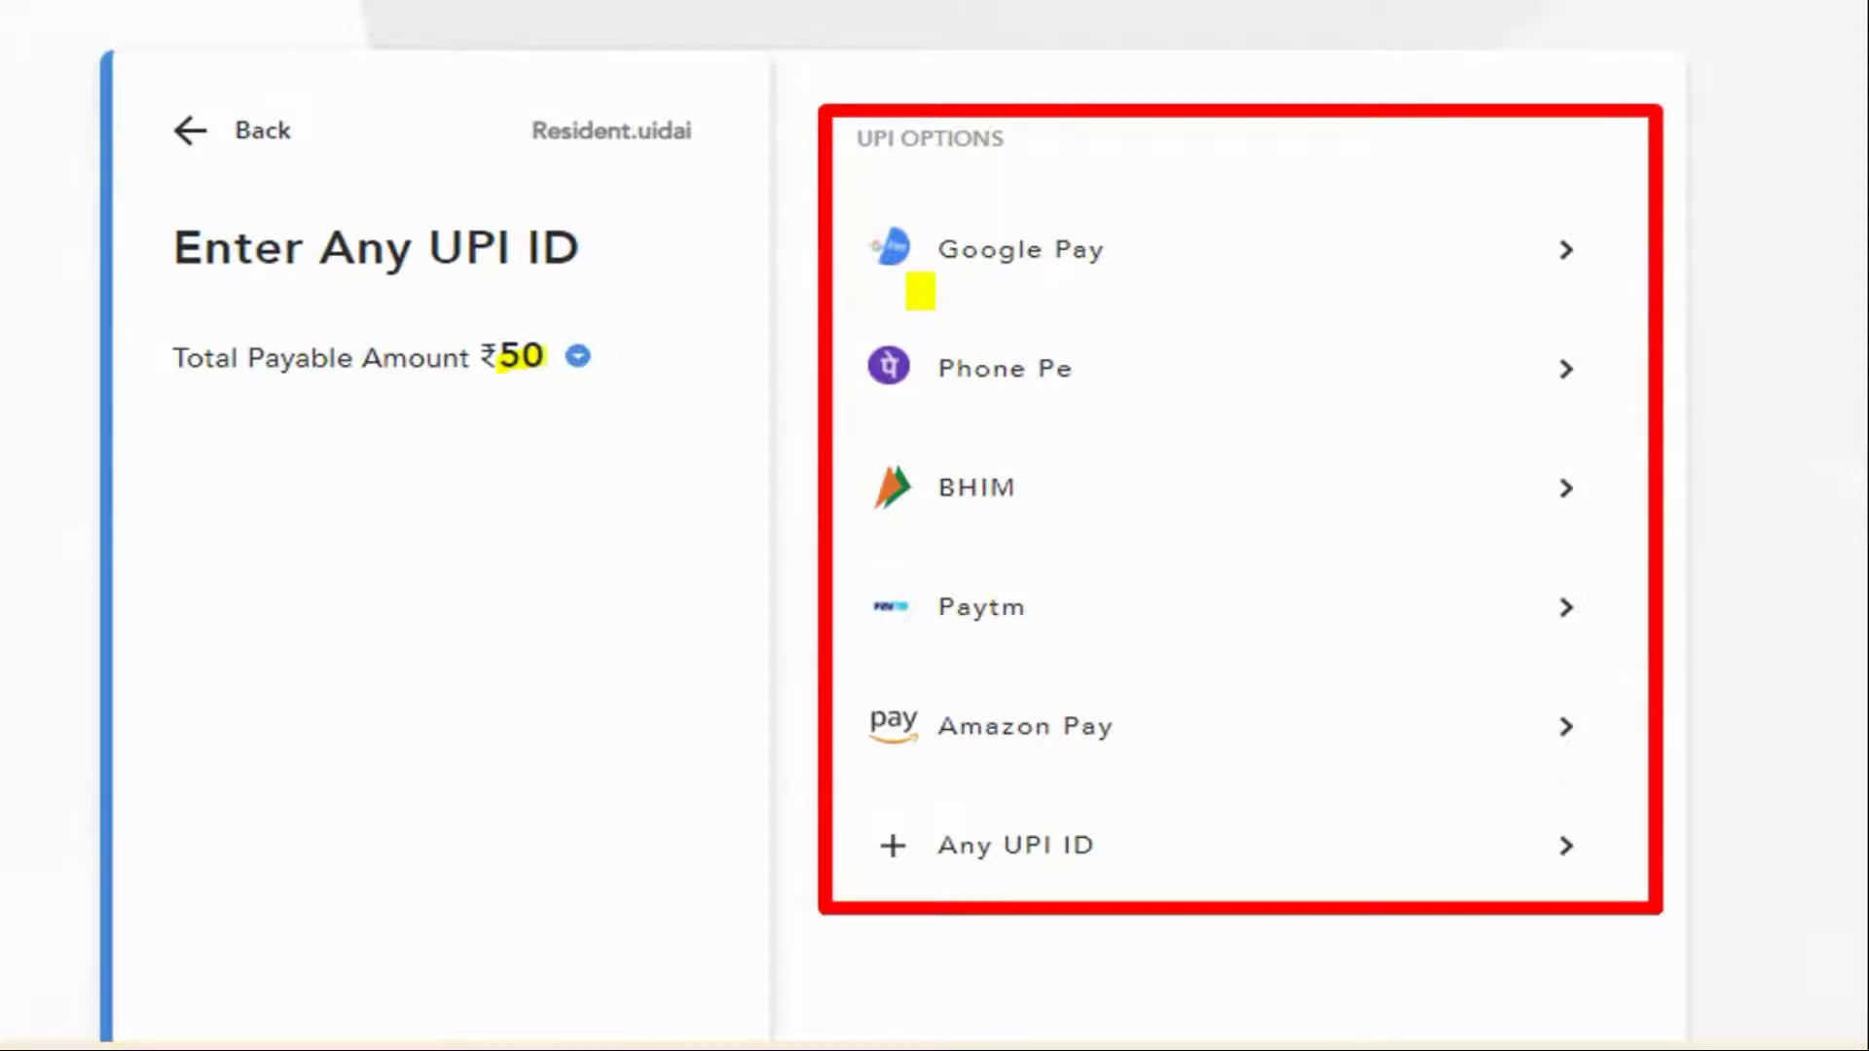
pyautogui.moveTo(936, 255); pyautogui.dragTo(1110, 251)
pyautogui.moveTo(917, 373); pyautogui.dragTo(1072, 370)
pyautogui.moveTo(930, 487); pyautogui.dragTo(1046, 487)
pyautogui.moveTo(939, 611); pyautogui.dragTo(1042, 617)
pyautogui.moveTo(964, 736); pyautogui.dragTo(1064, 736)
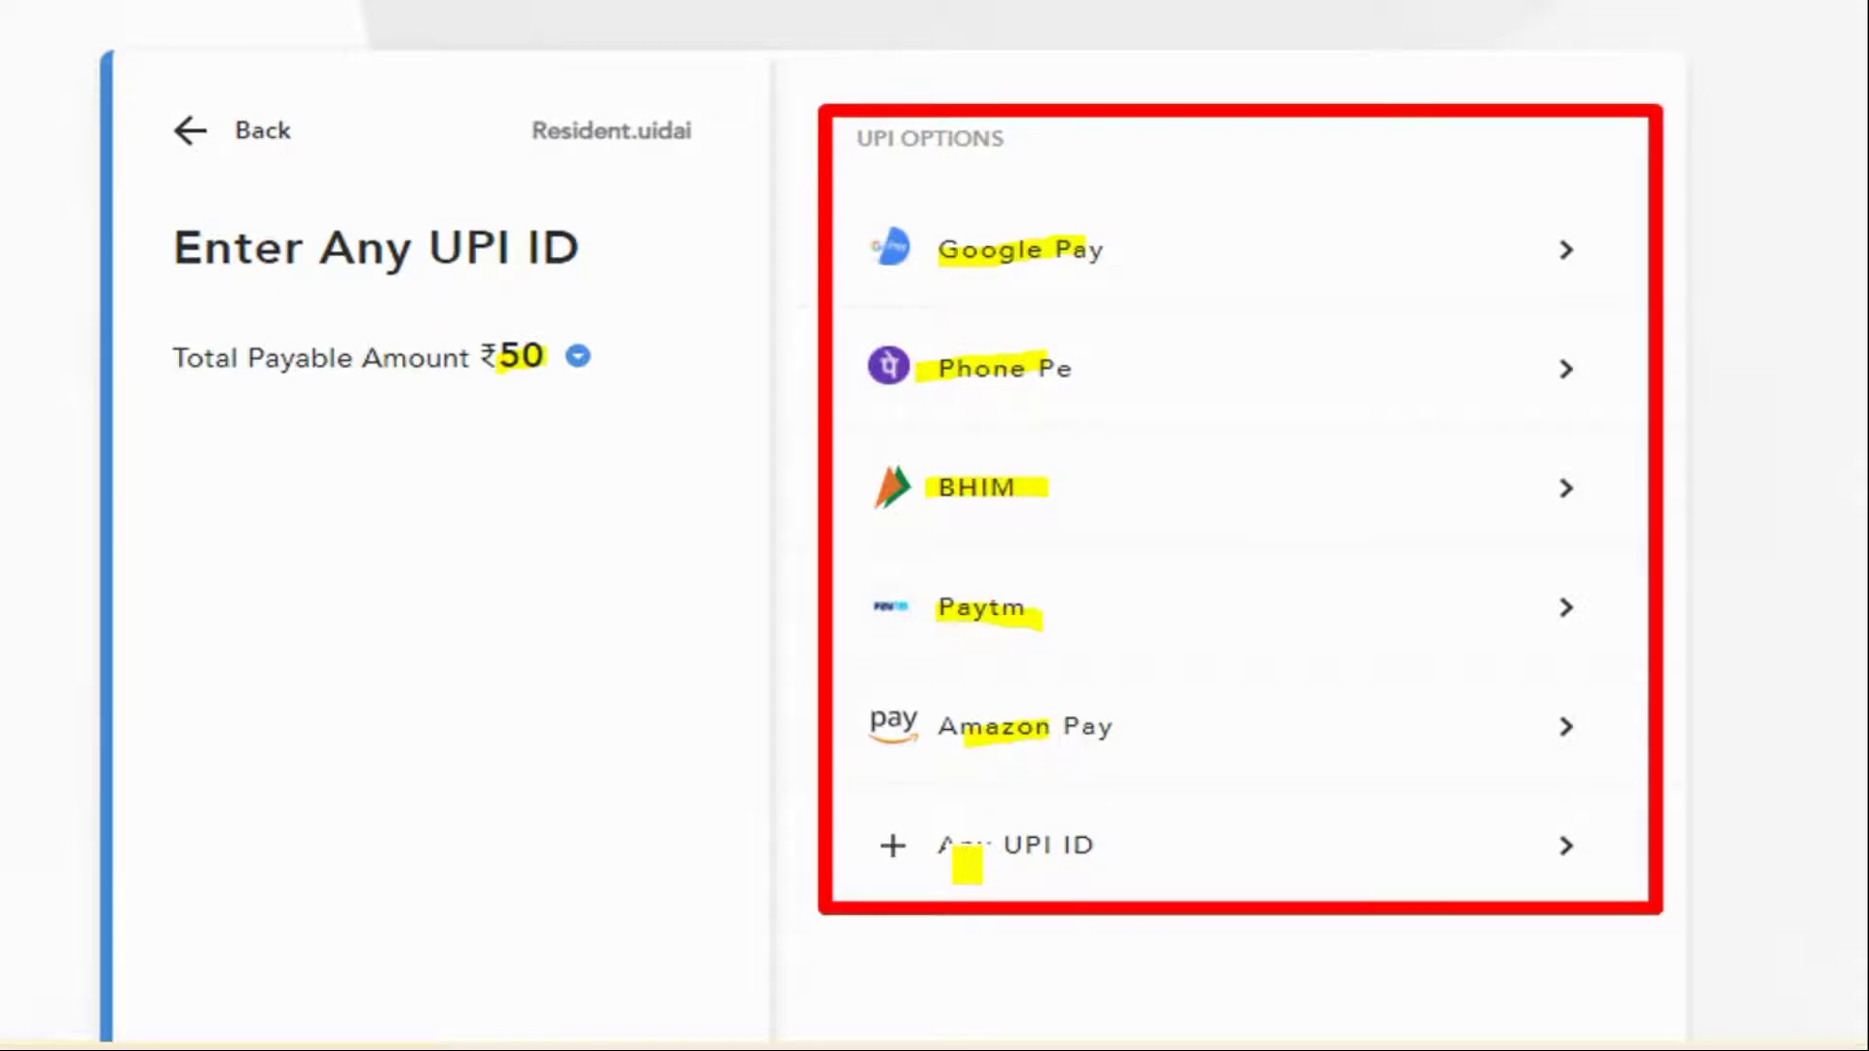
pyautogui.moveTo(961, 856); pyautogui.dragTo(1132, 854)
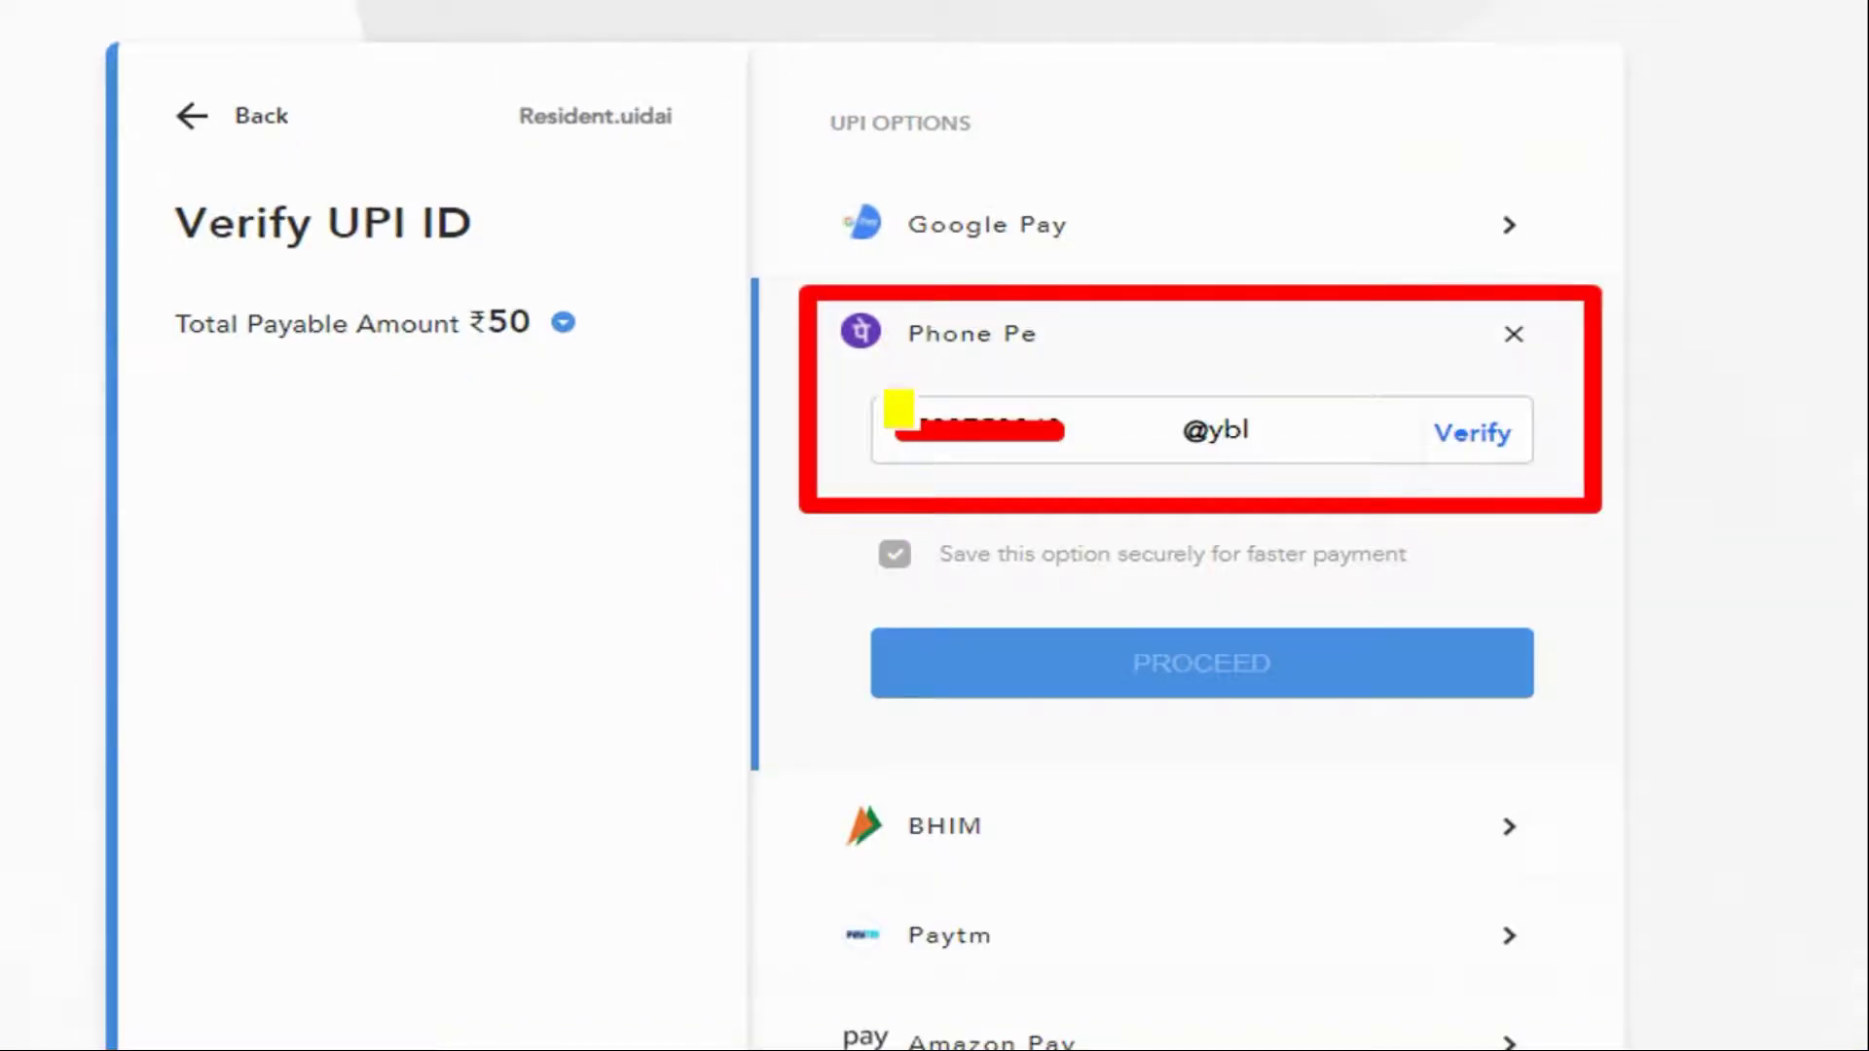
pyautogui.moveTo(901, 429); pyautogui.dragTo(1216, 438)
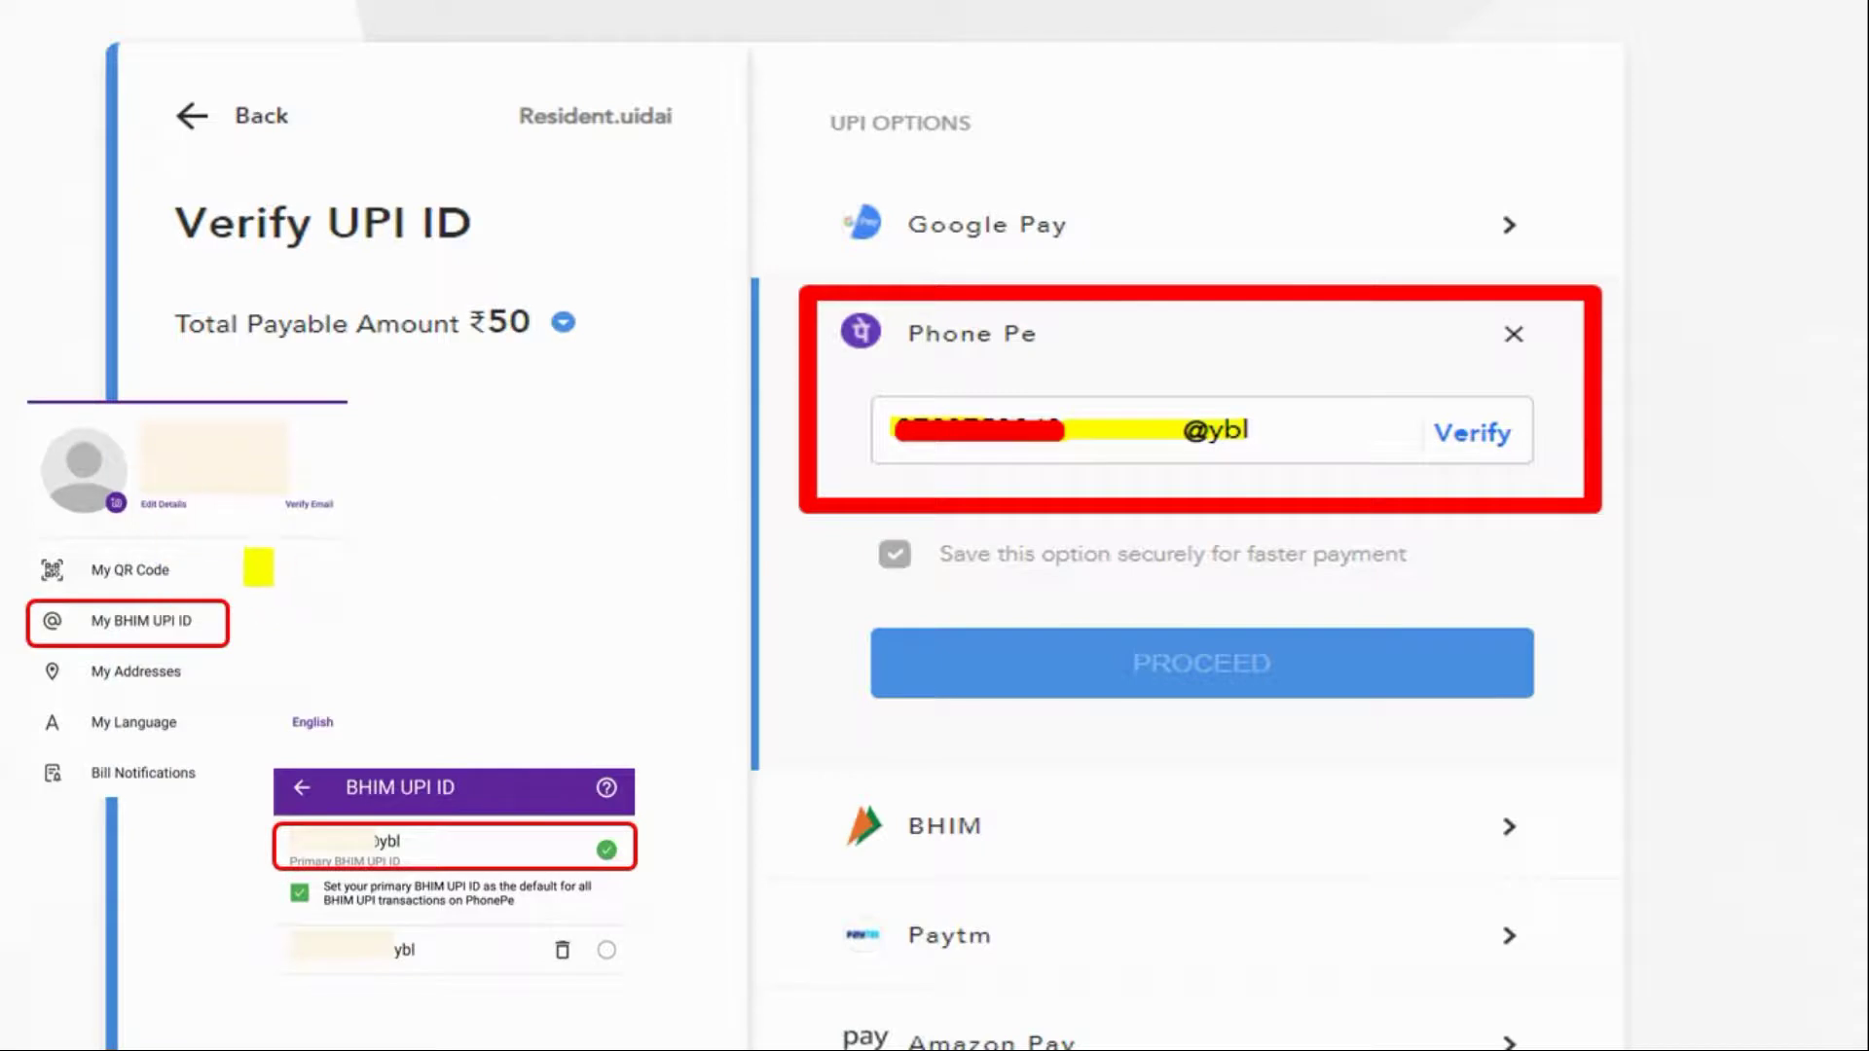
pyautogui.moveTo(85, 628); pyautogui.dragTo(209, 623)
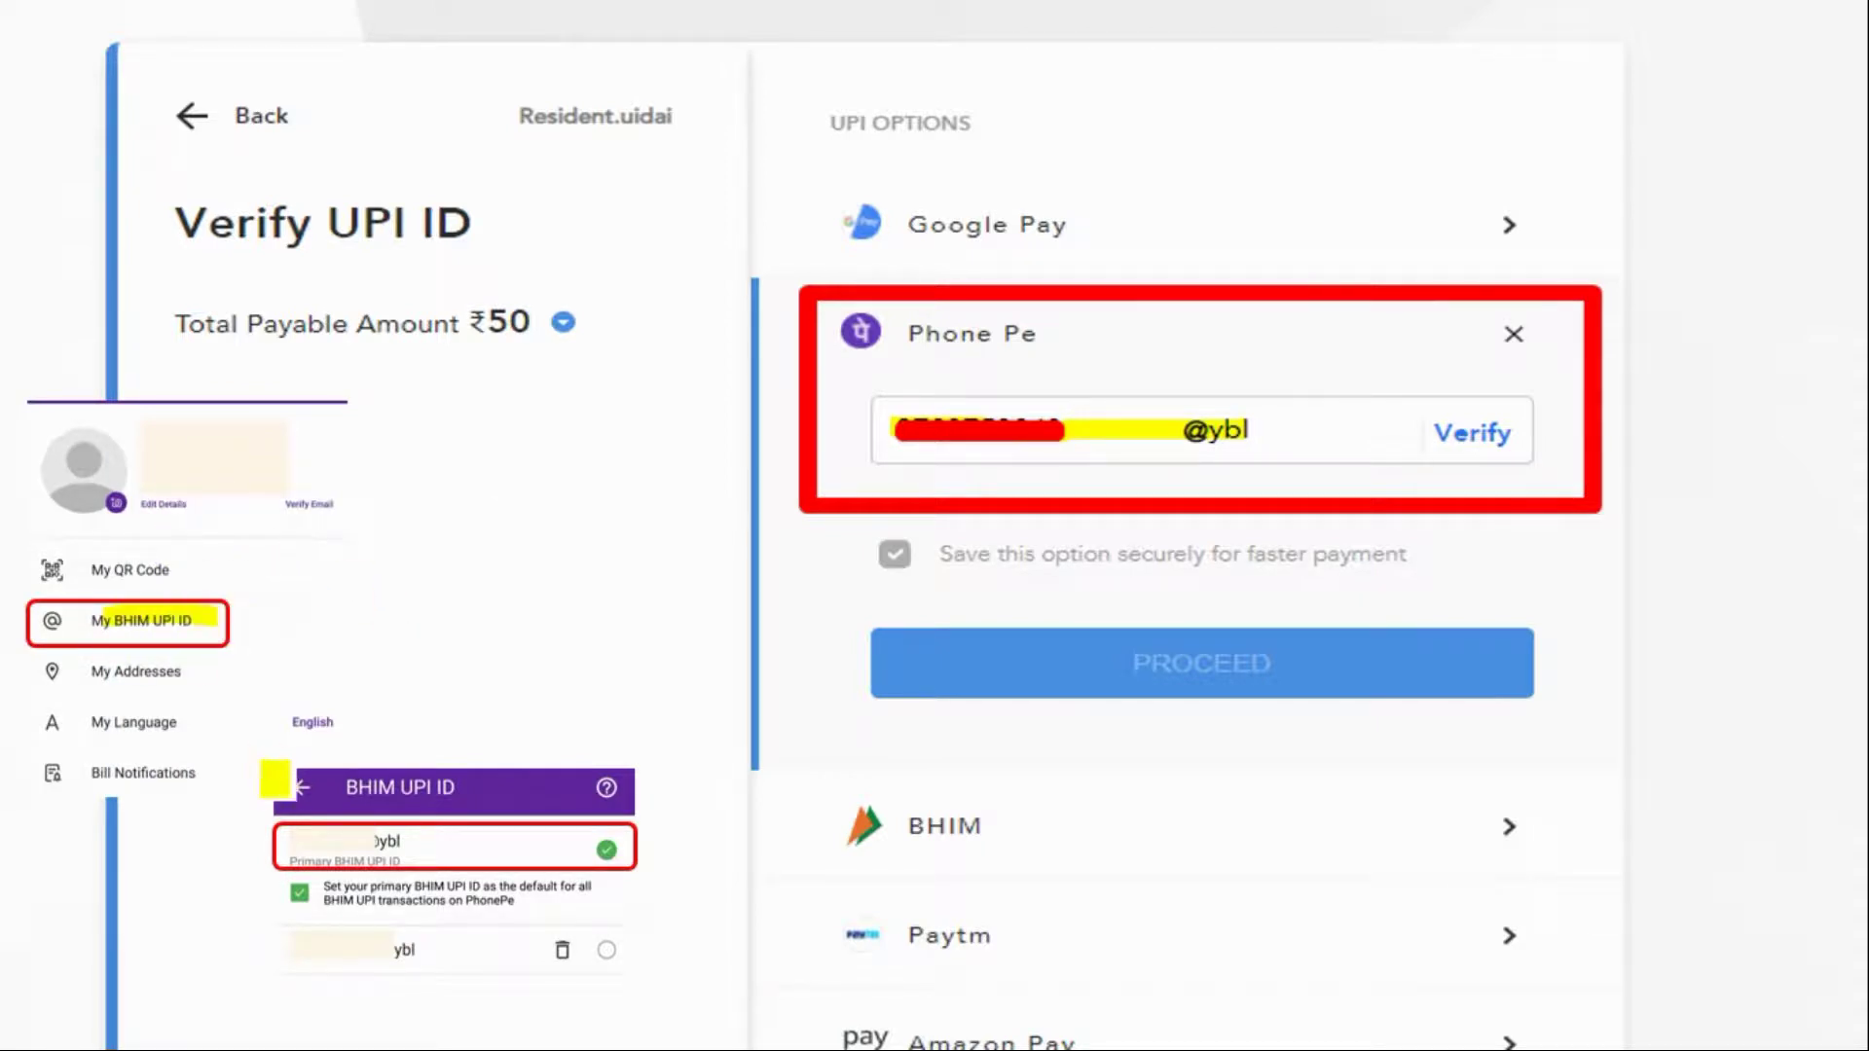
pyautogui.moveTo(292, 841); pyautogui.dragTo(442, 841)
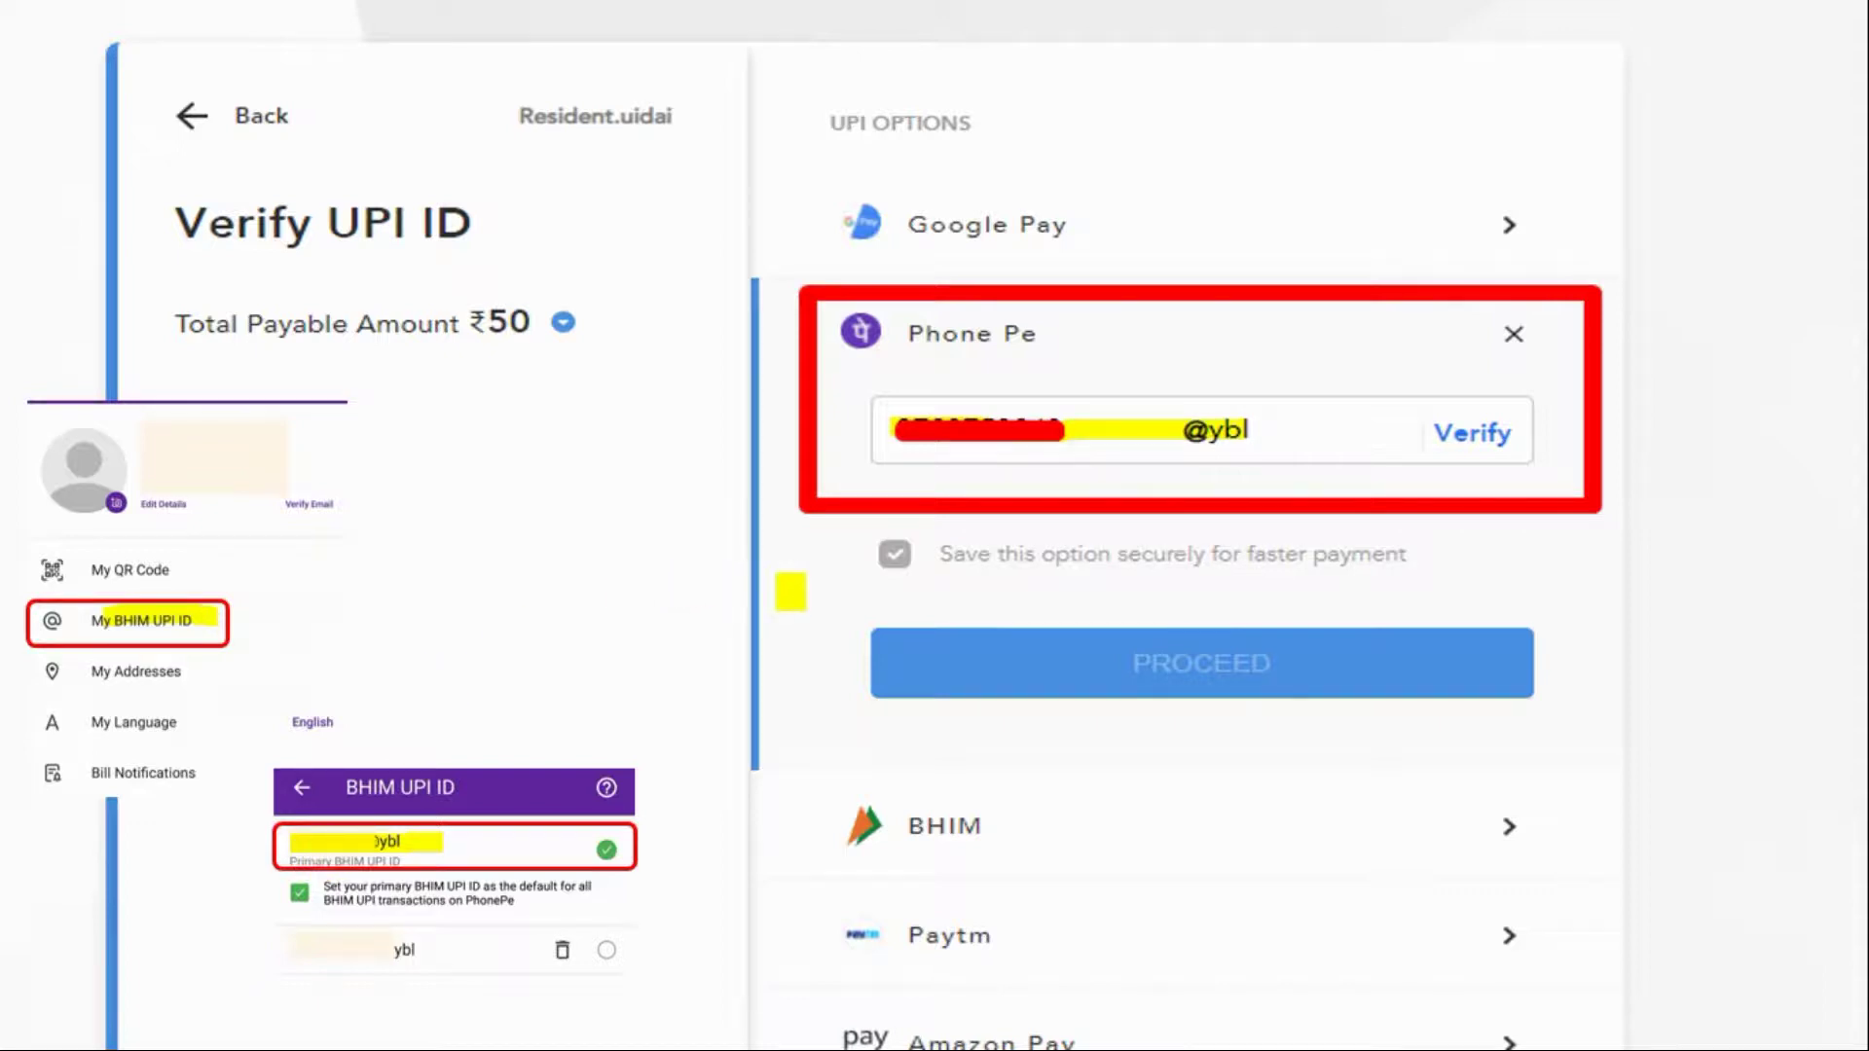
pyautogui.moveTo(1197, 430); pyautogui.dragTo(1263, 427)
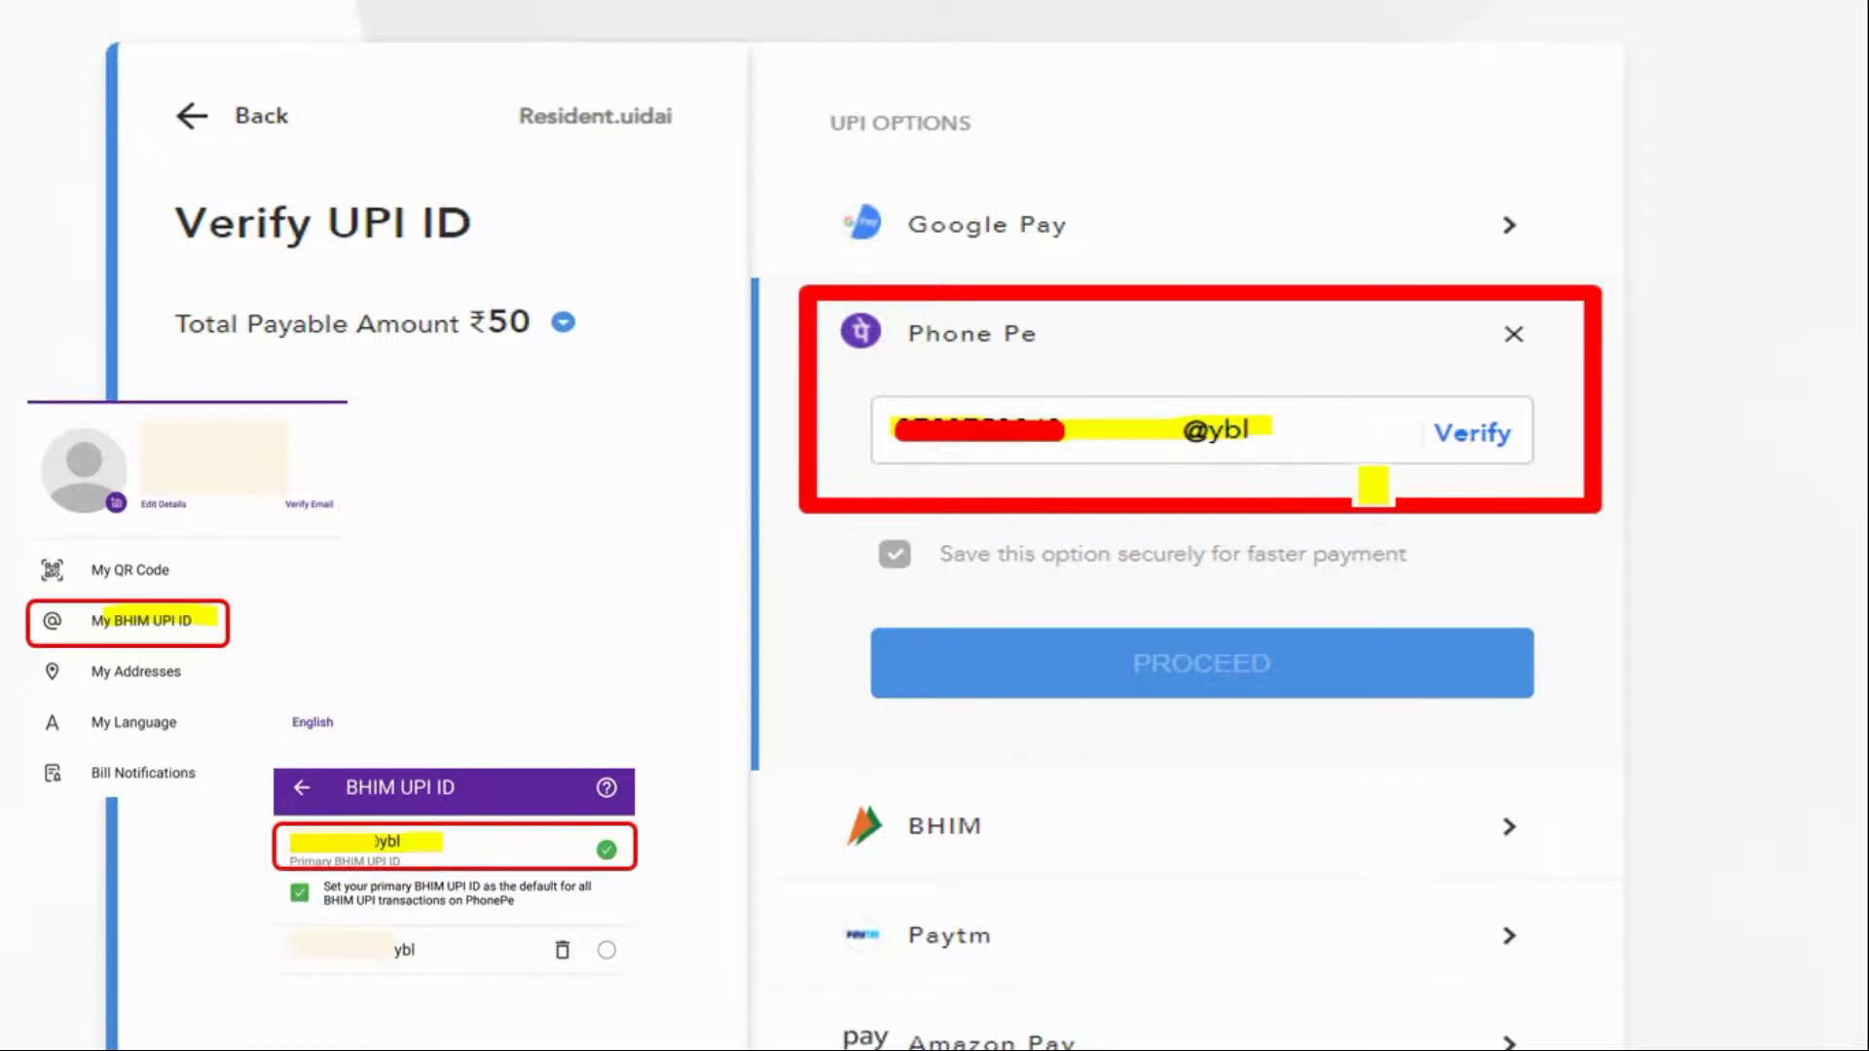
pyautogui.moveTo(1423, 436); pyautogui.dragTo(1555, 435)
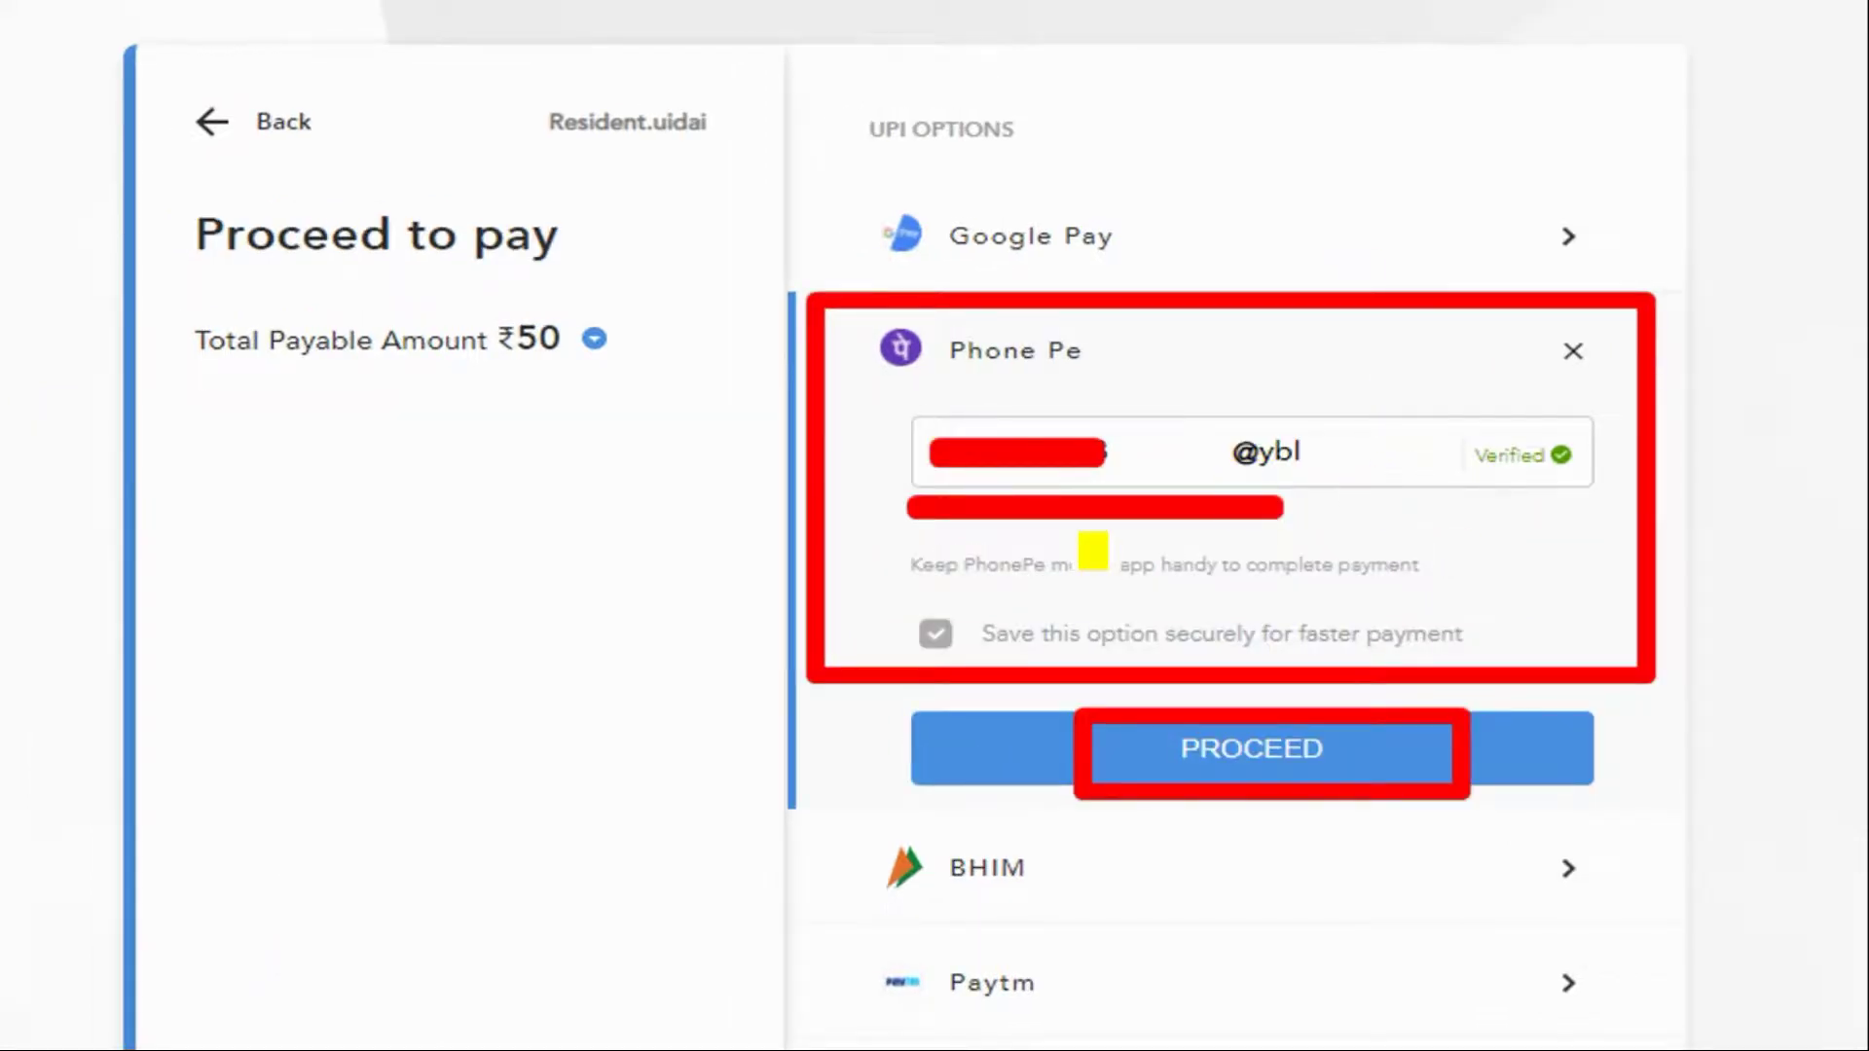
# - Proceed with the verified UPI ID and approve the ₹50 PhonePe request in the mobile app
pyautogui.moveTo(1197, 761); pyautogui.dragTo(1364, 751)
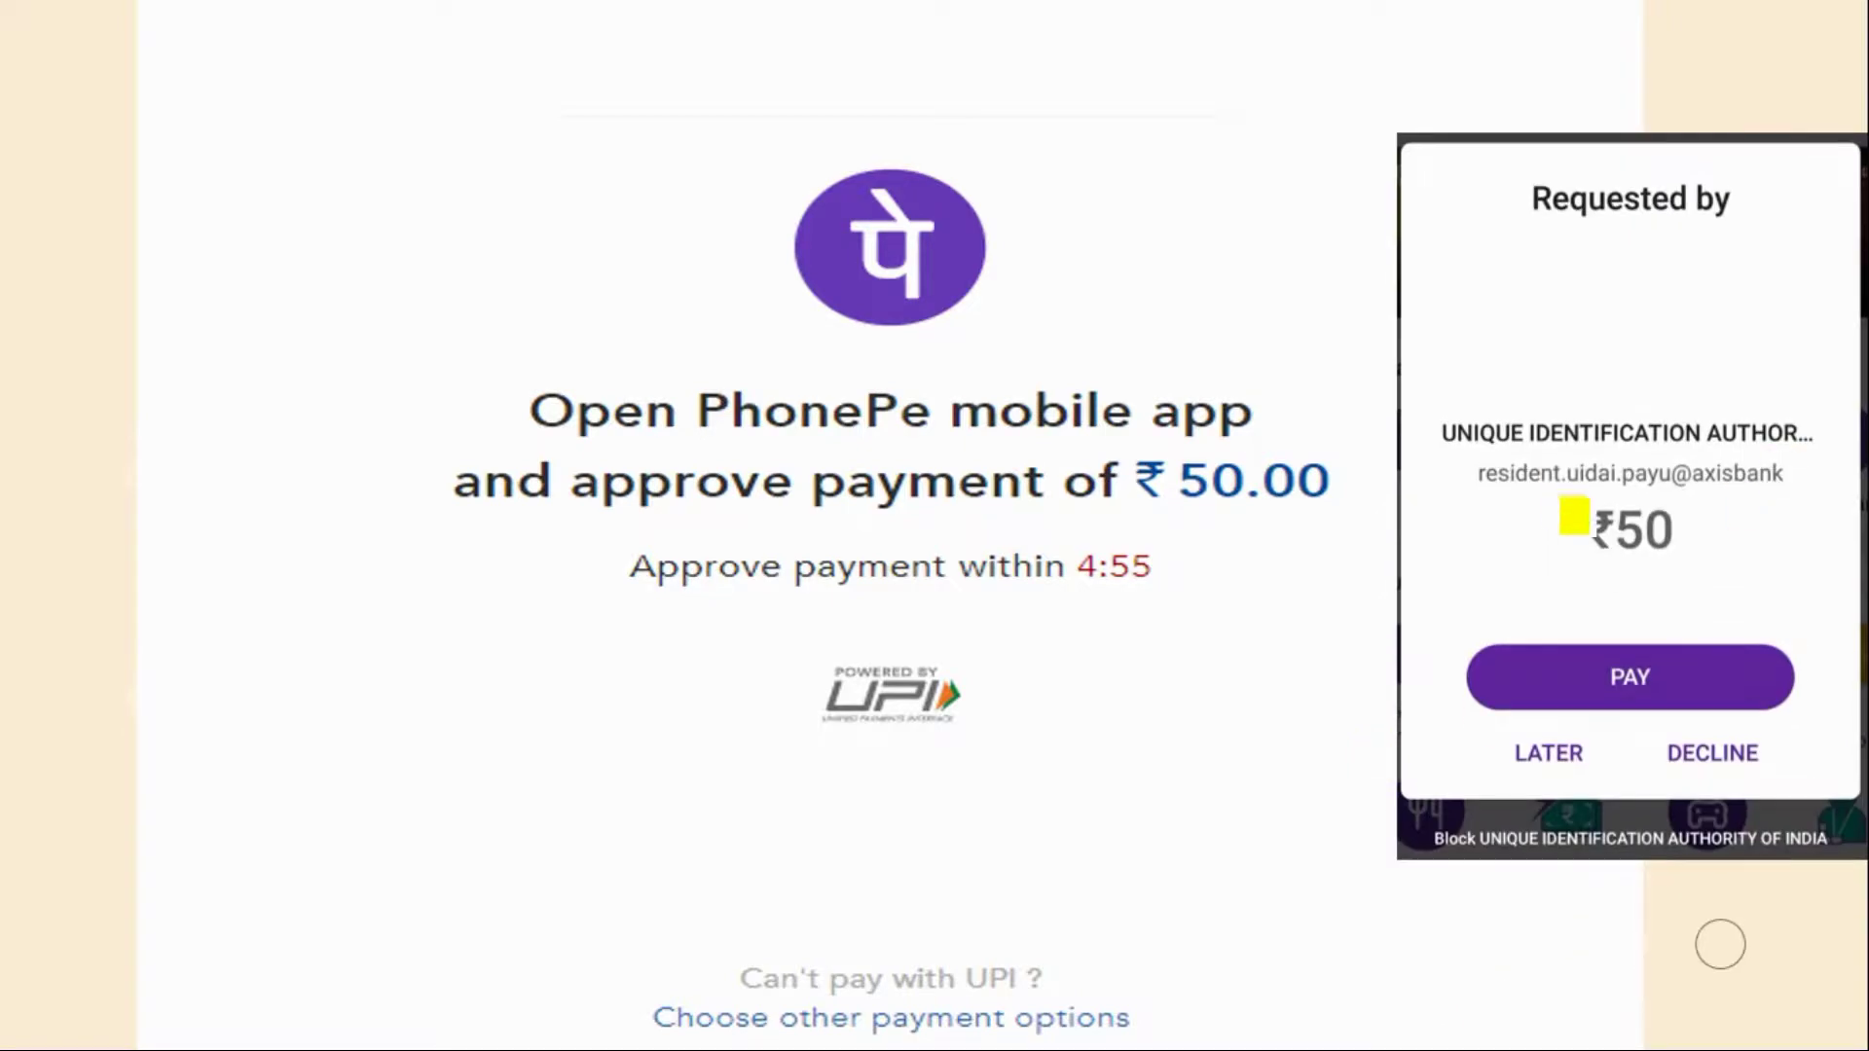
pyautogui.moveTo(1579, 520); pyautogui.dragTo(1730, 519)
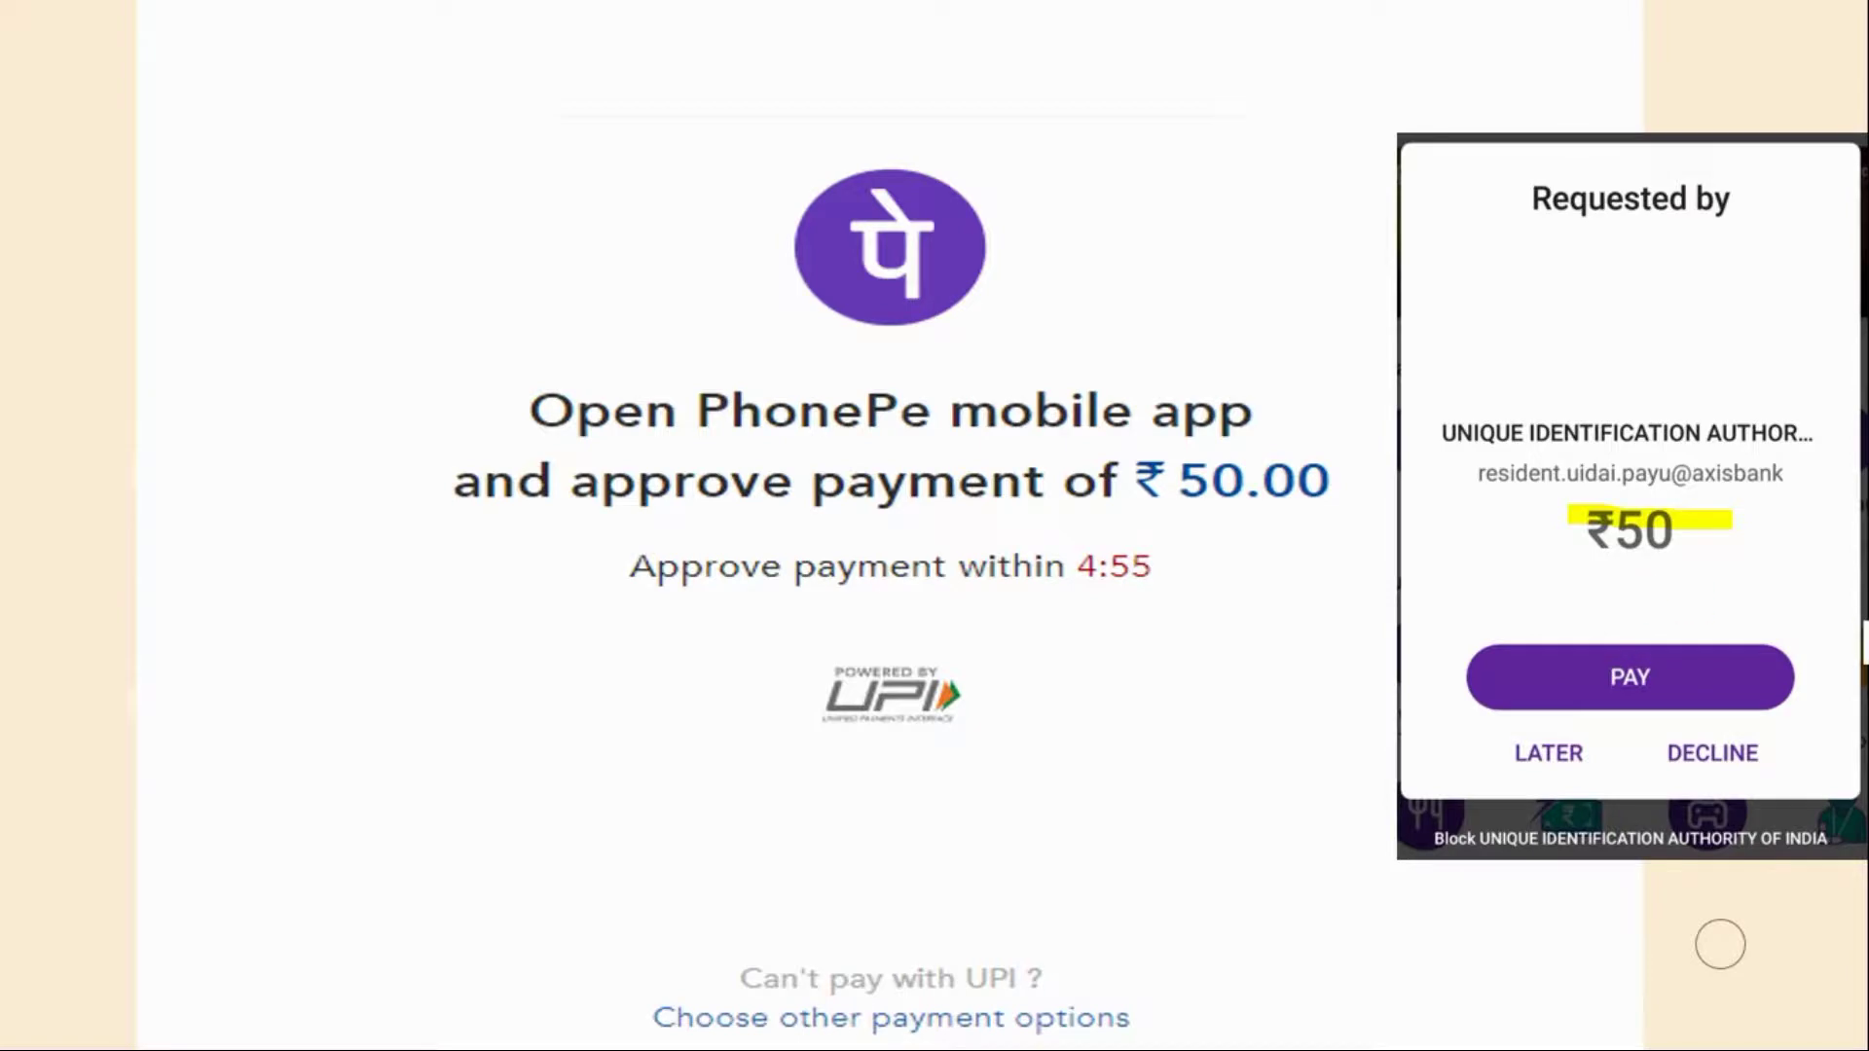
pyautogui.moveTo(1597, 677); pyautogui.dragTo(1703, 678)
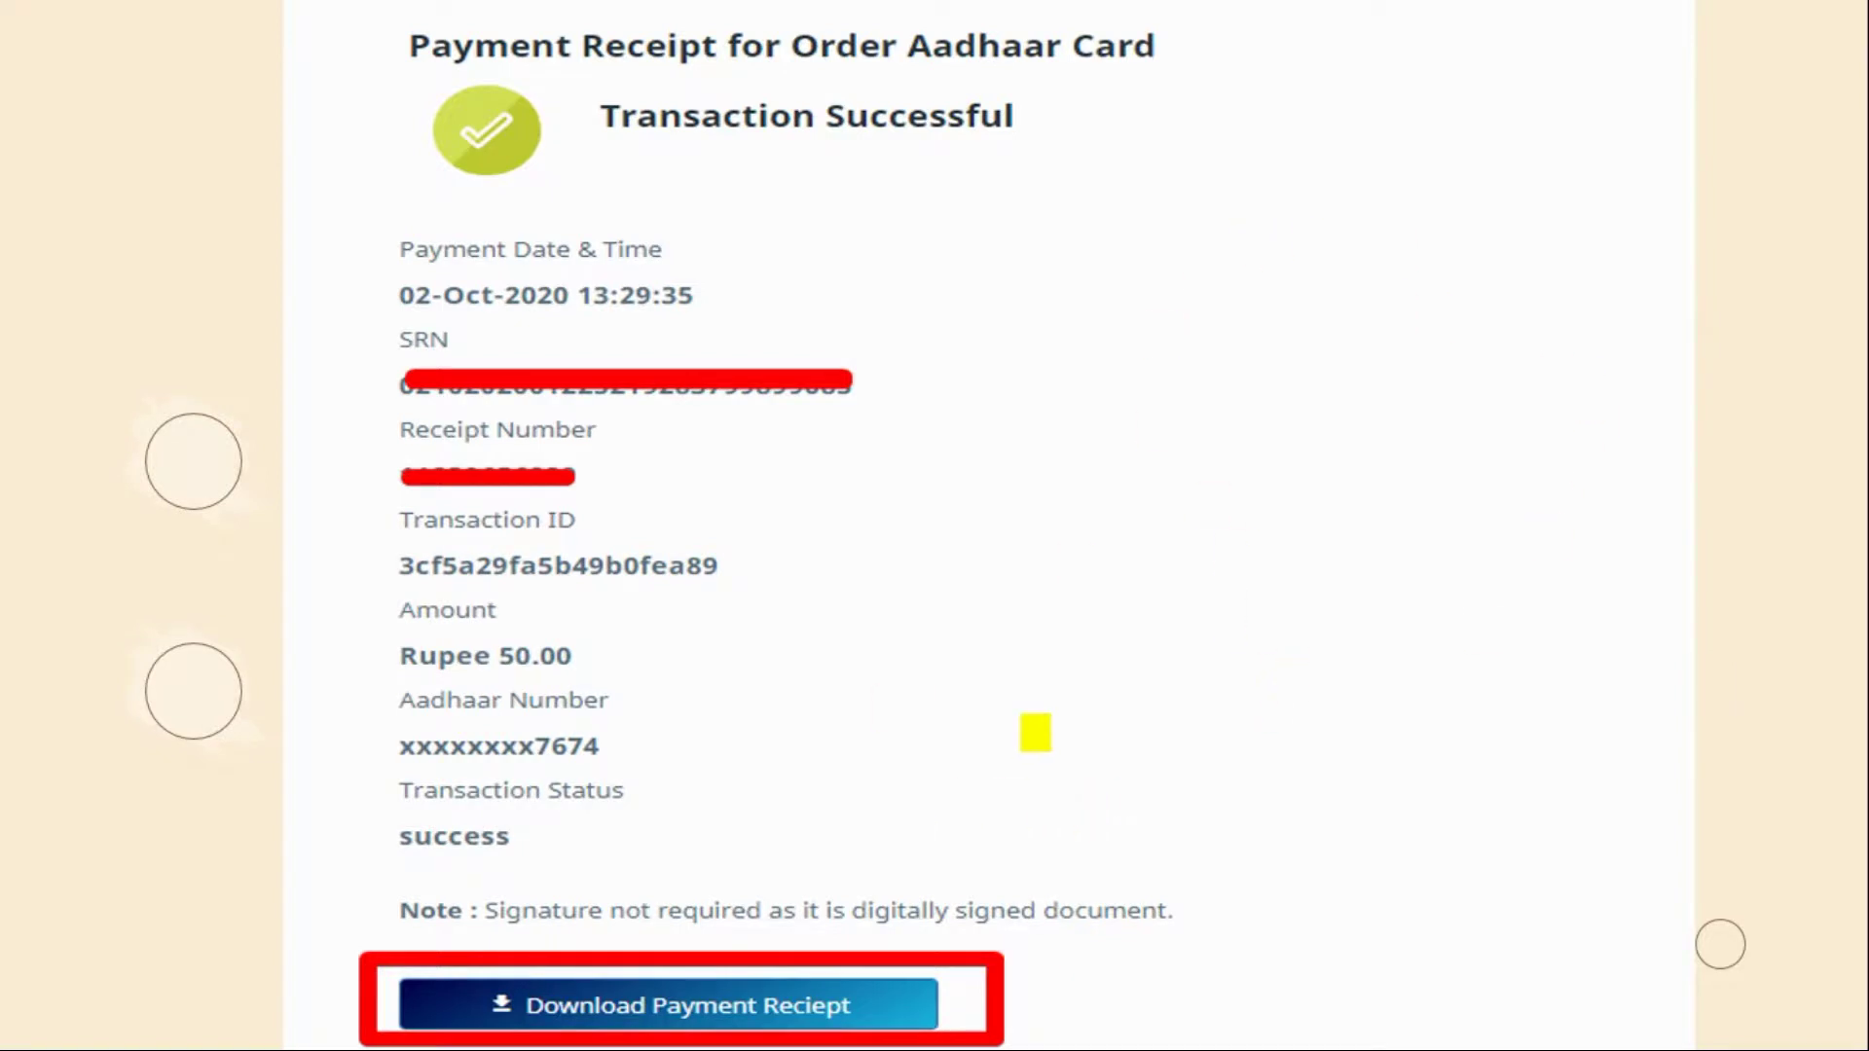
# - Download the payment receipt PDF and note its SRN and ₹50 success status
pyautogui.moveTo(543, 1005)
pyautogui.mouseDown()
pyautogui.moveTo(876, 1018)
pyautogui.moveTo(785, 1014)
pyautogui.mouseUp()
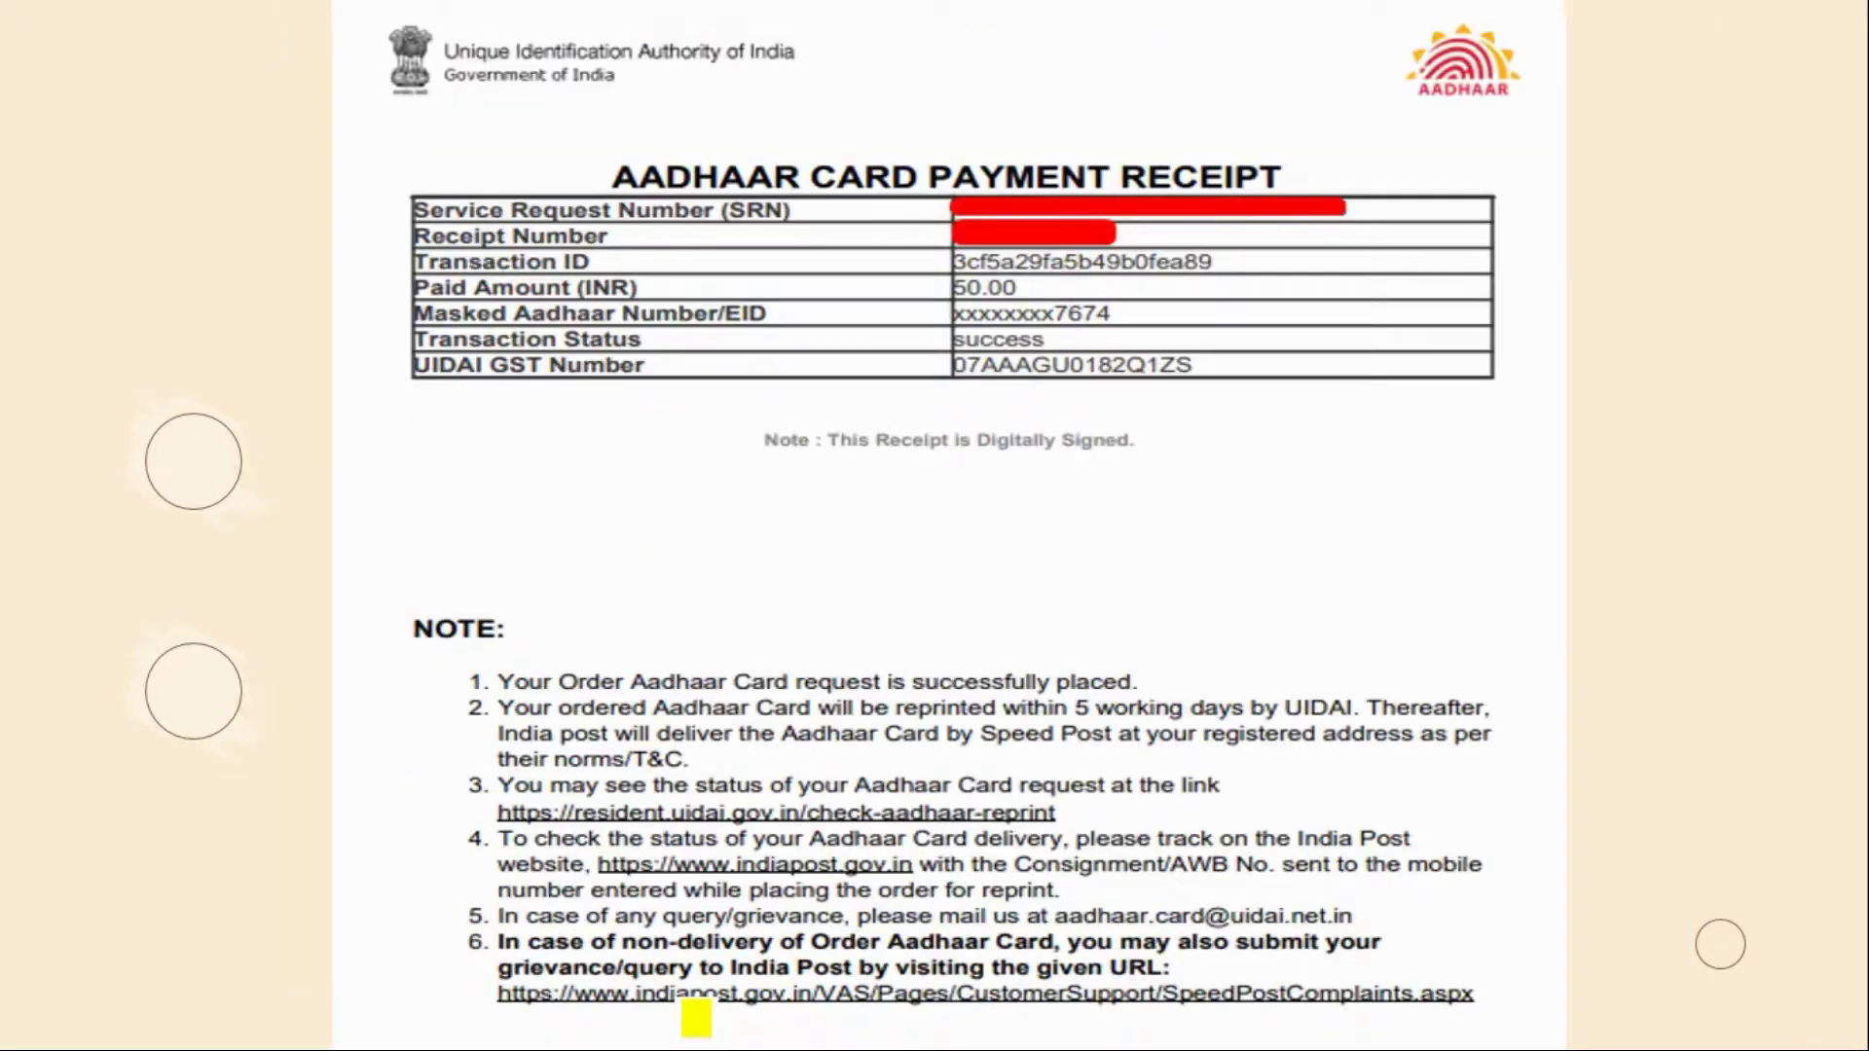
pyautogui.moveTo(728, 211); pyautogui.dragTo(783, 210)
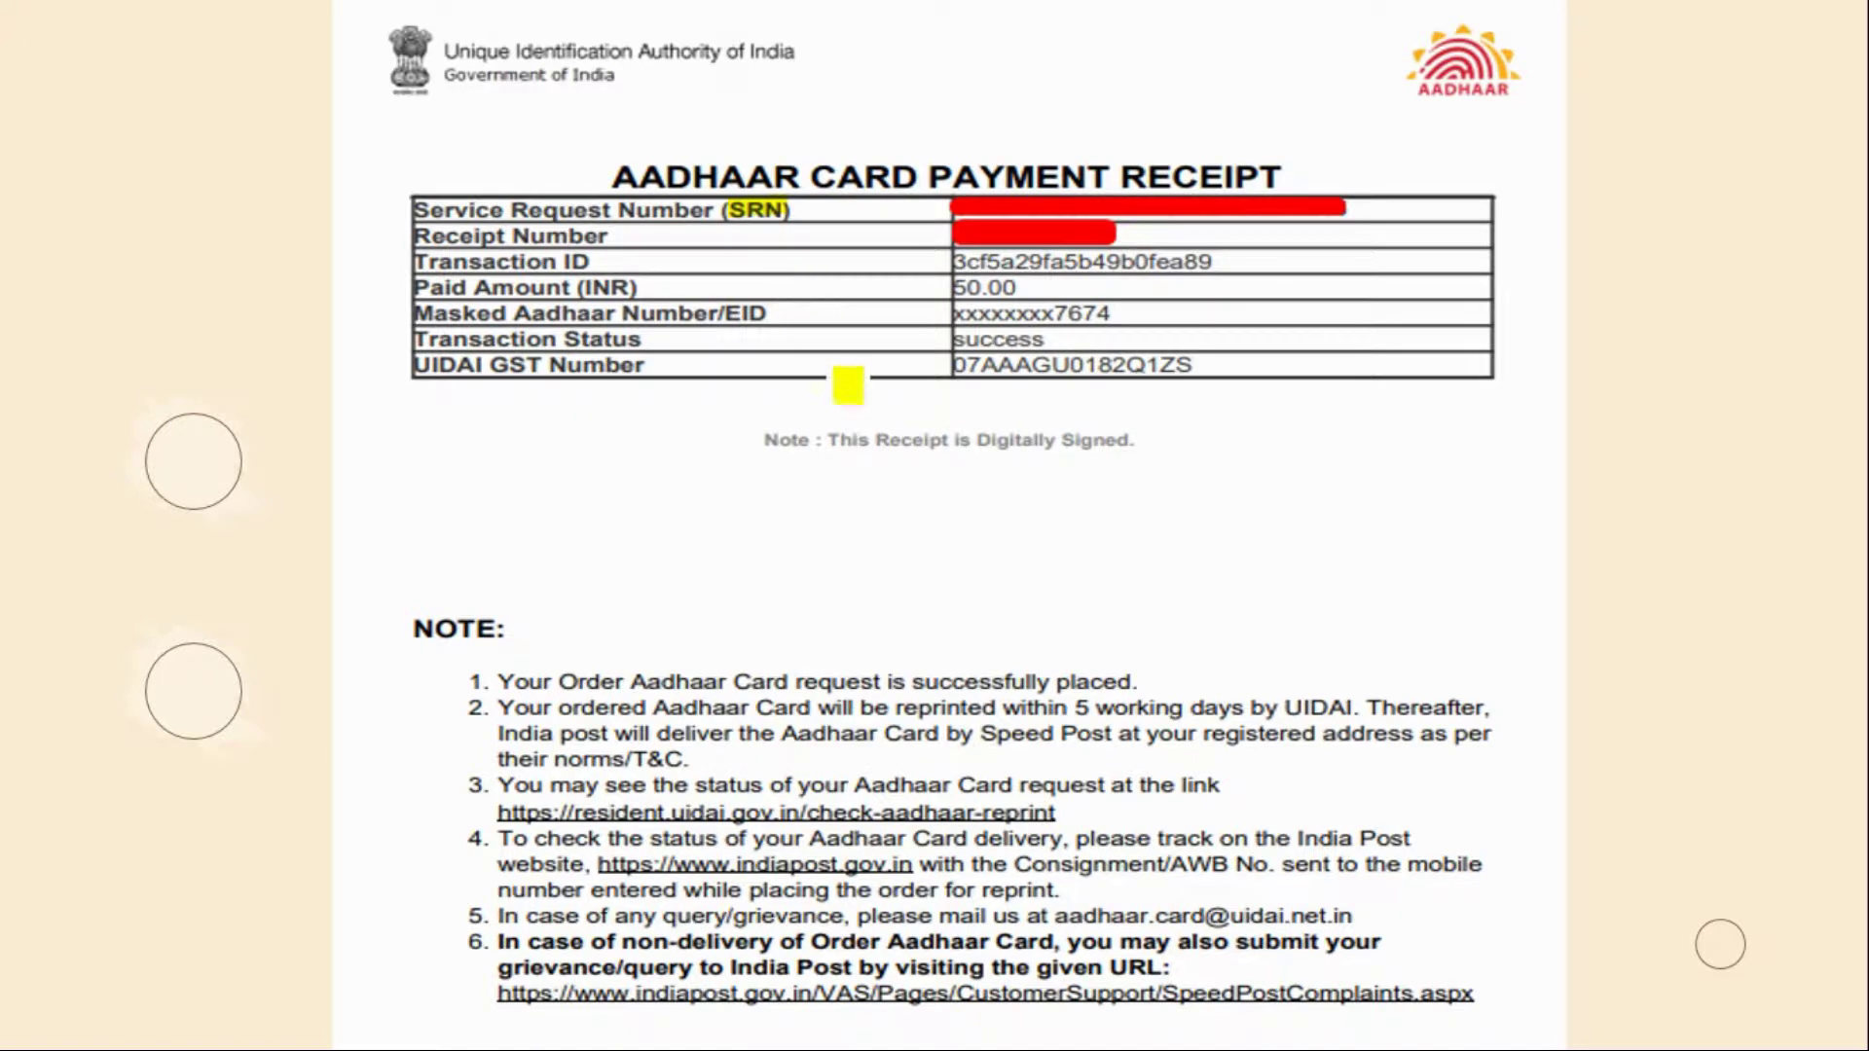
pyautogui.press('Right')
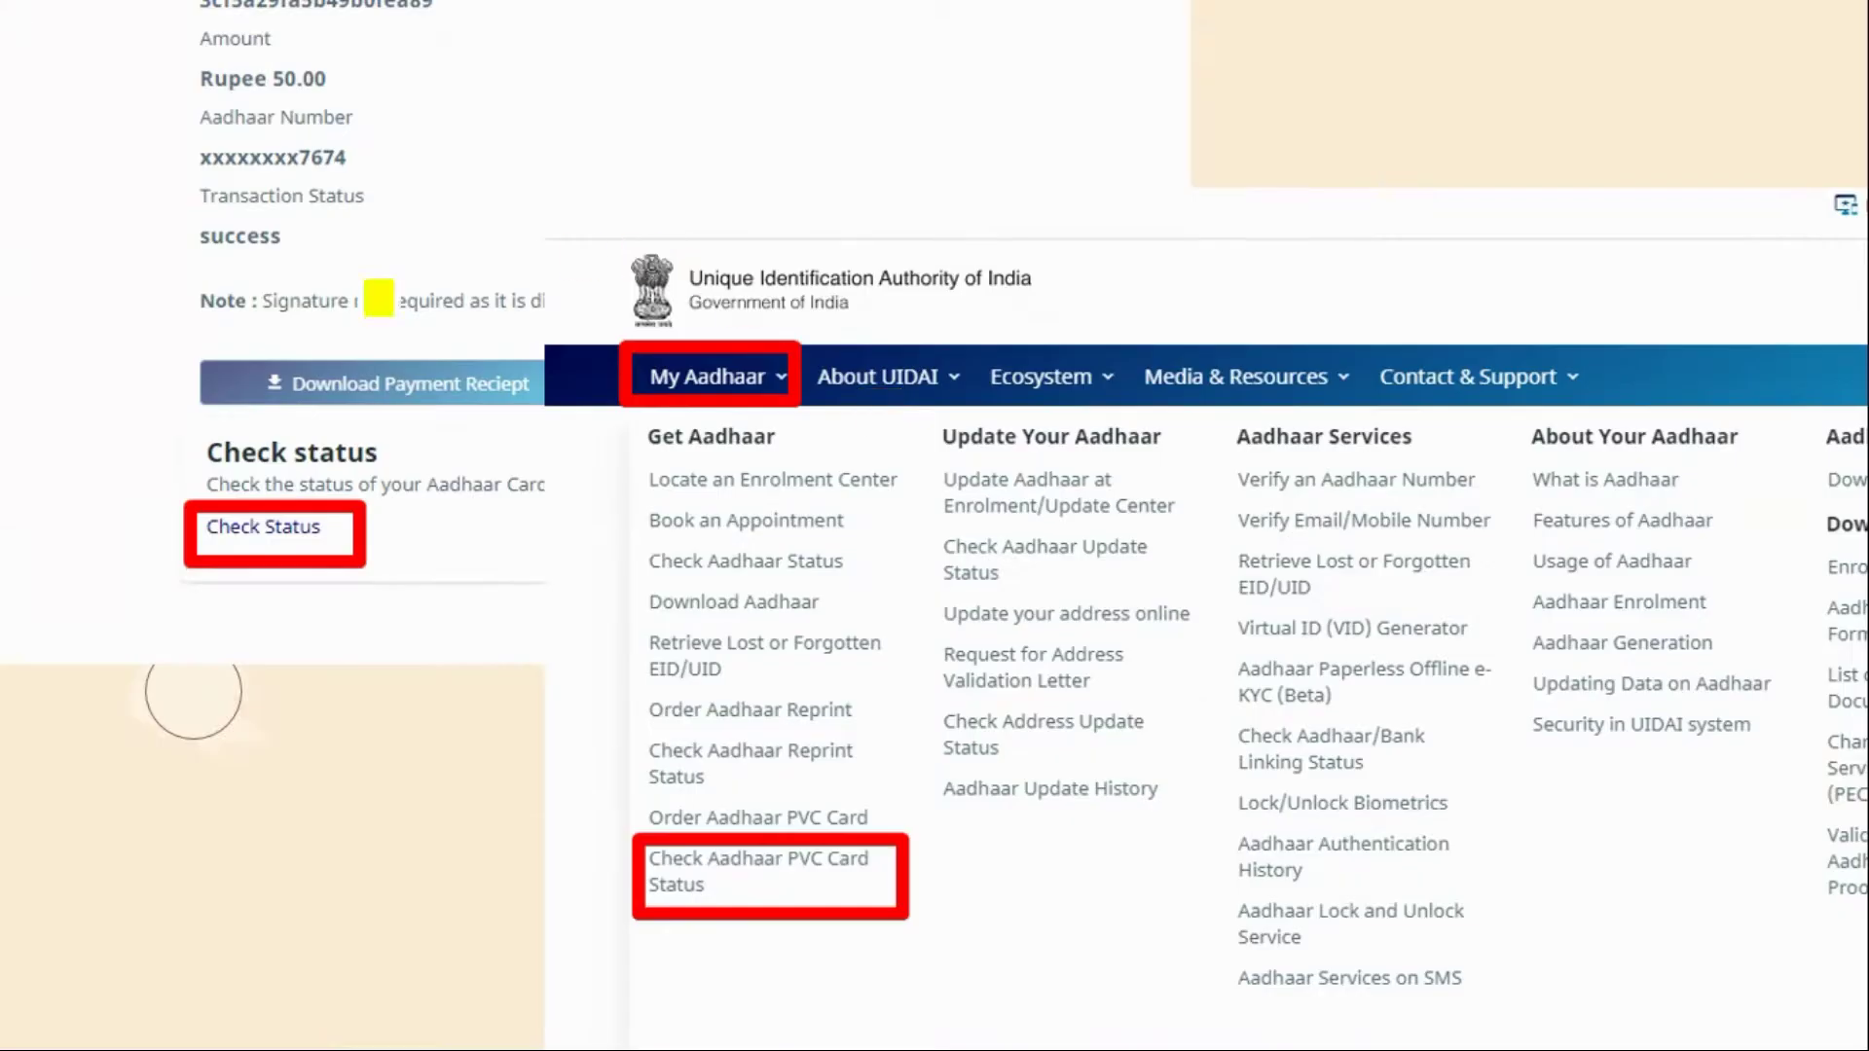
# - Open Check Aadhaar PVC Card Status from the My Aadhaar services list to fill the reprint status form
pyautogui.moveTo(230, 540); pyautogui.dragTo(328, 538)
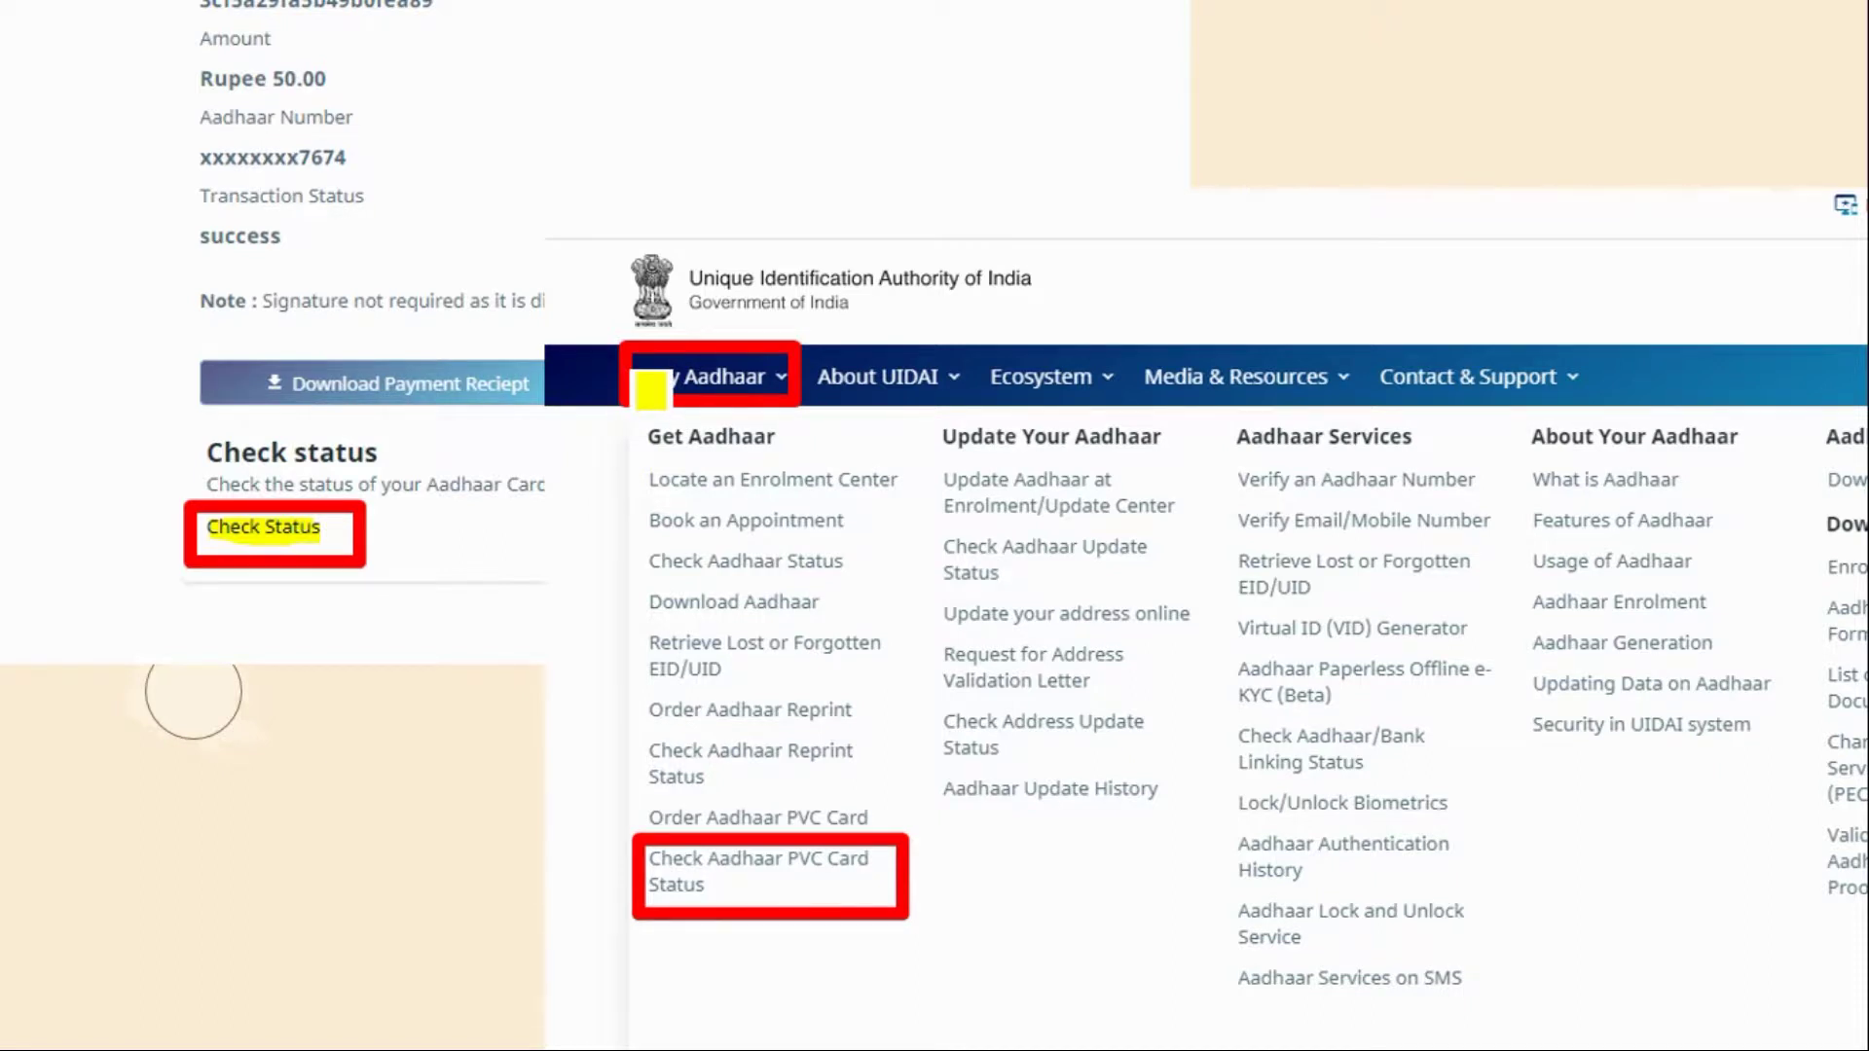
pyautogui.moveTo(651, 390); pyautogui.dragTo(785, 386)
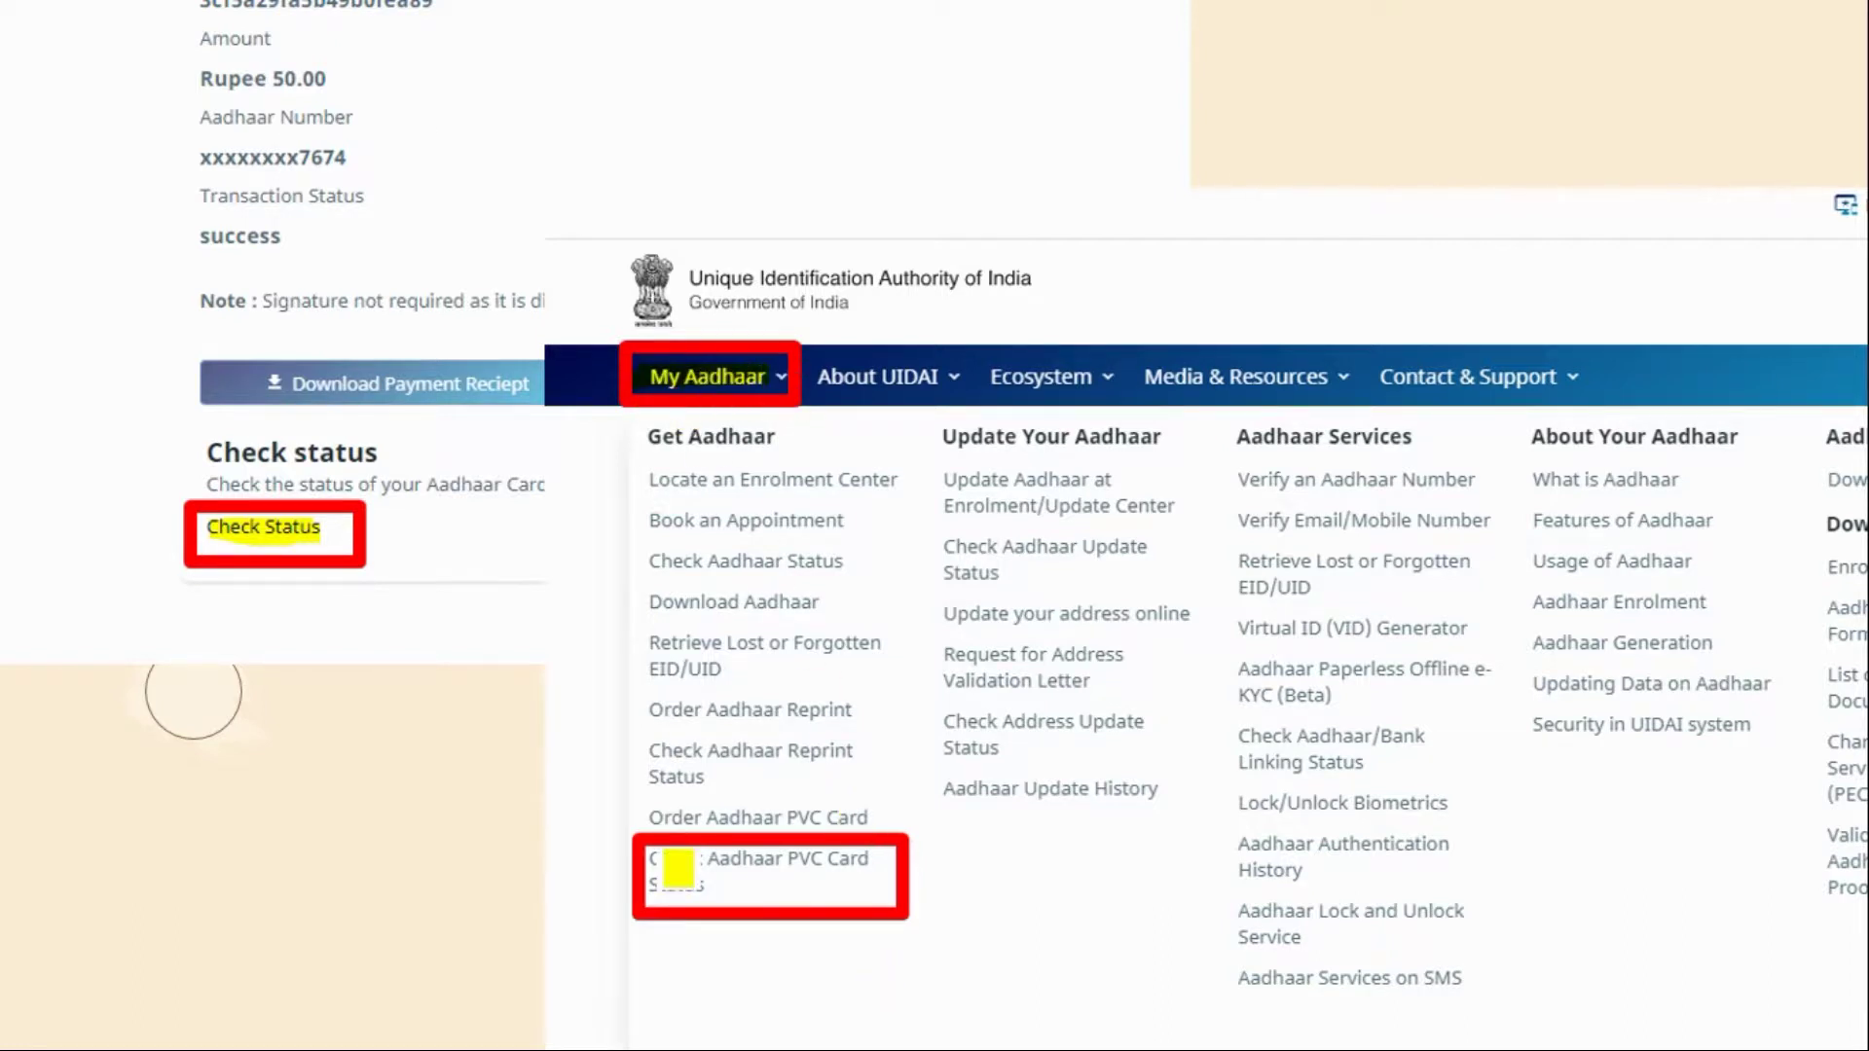
pyautogui.moveTo(662, 860); pyautogui.dragTo(888, 862)
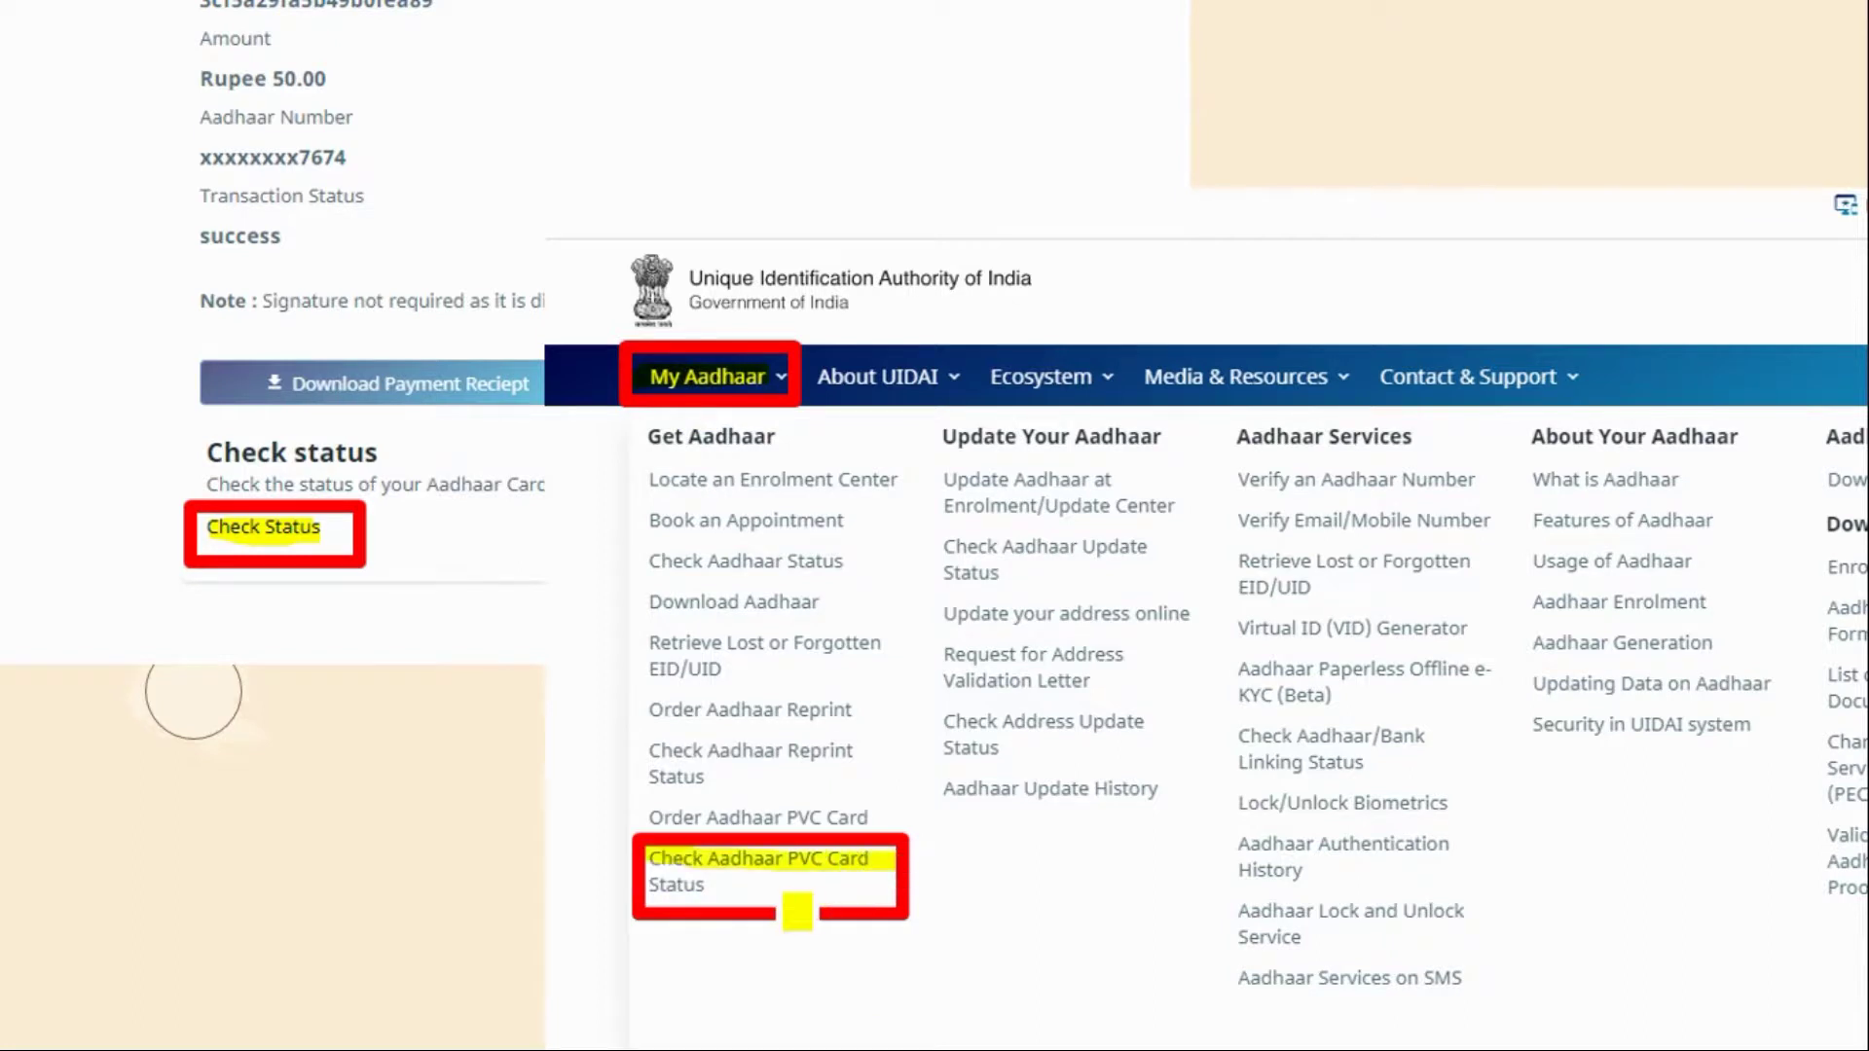
pyautogui.moveTo(650, 883); pyautogui.dragTo(781, 895)
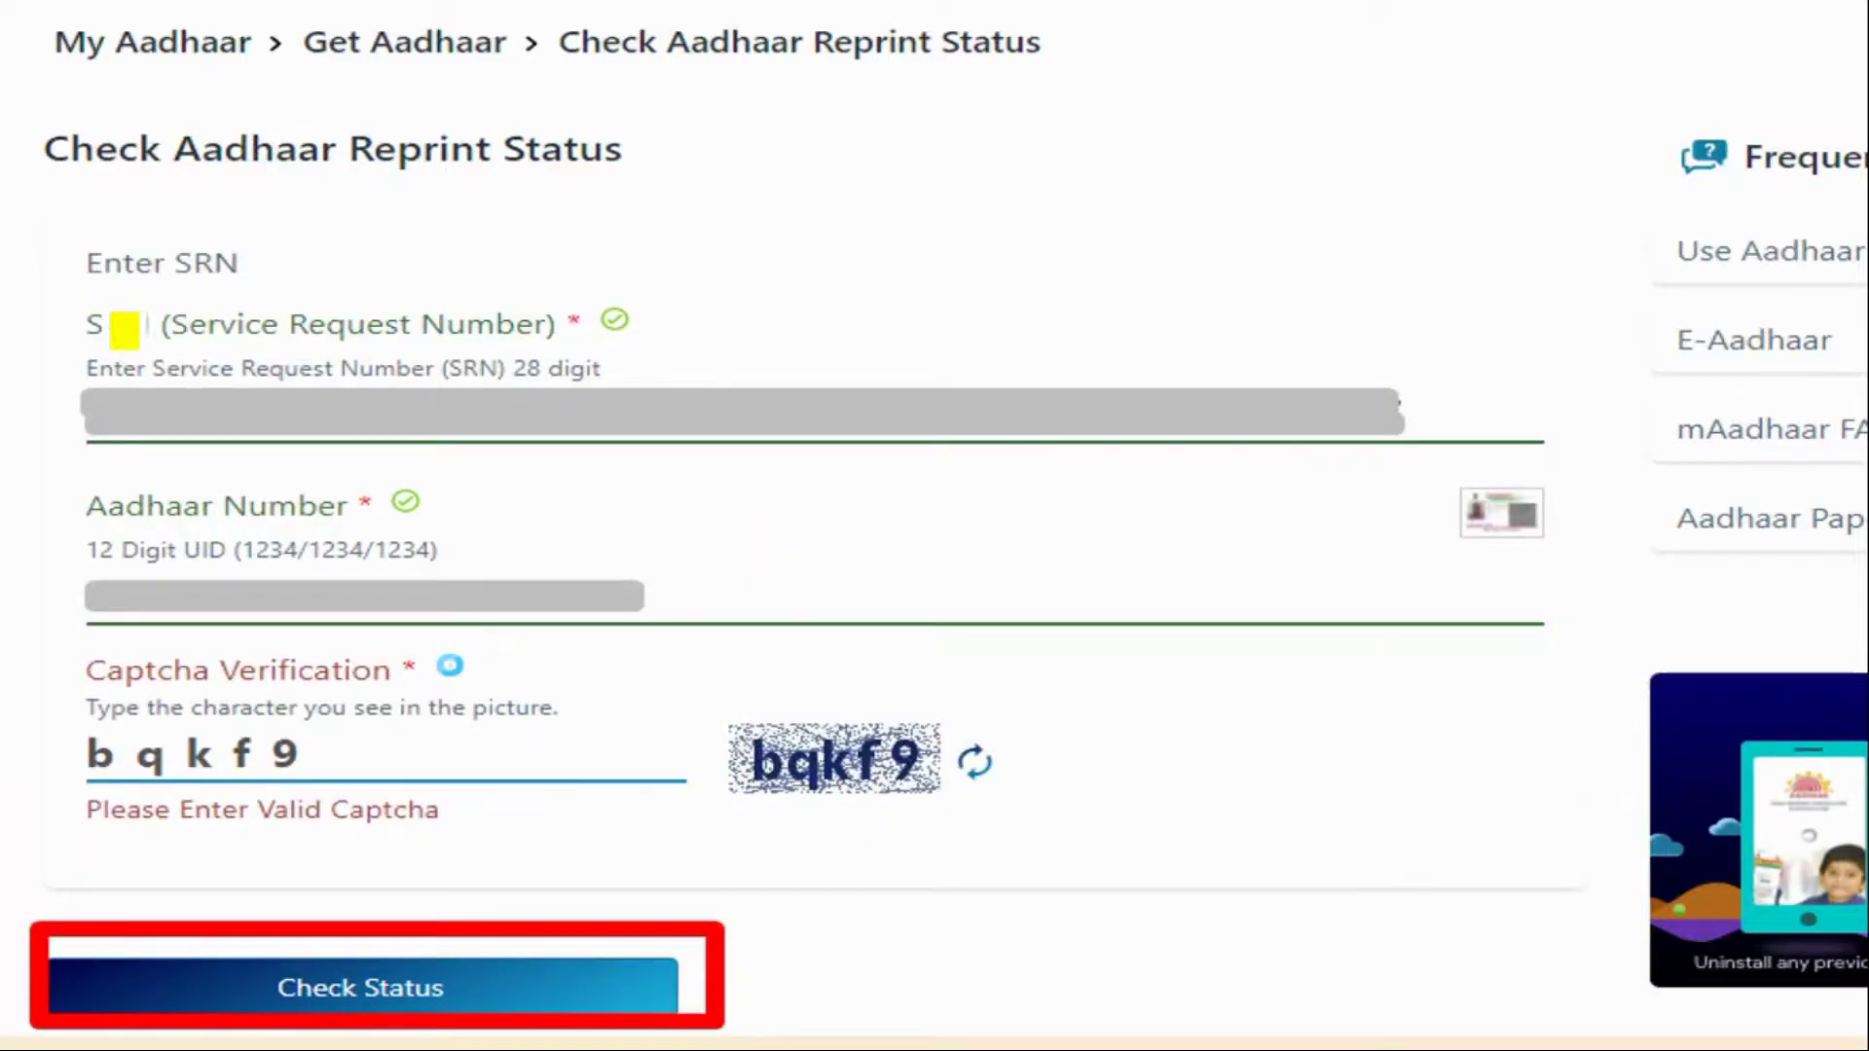
# - Enter the receipt's SRN, the Aadhaar number and captcha, then Check Status
pyautogui.moveTo(89, 324); pyautogui.dragTo(551, 330)
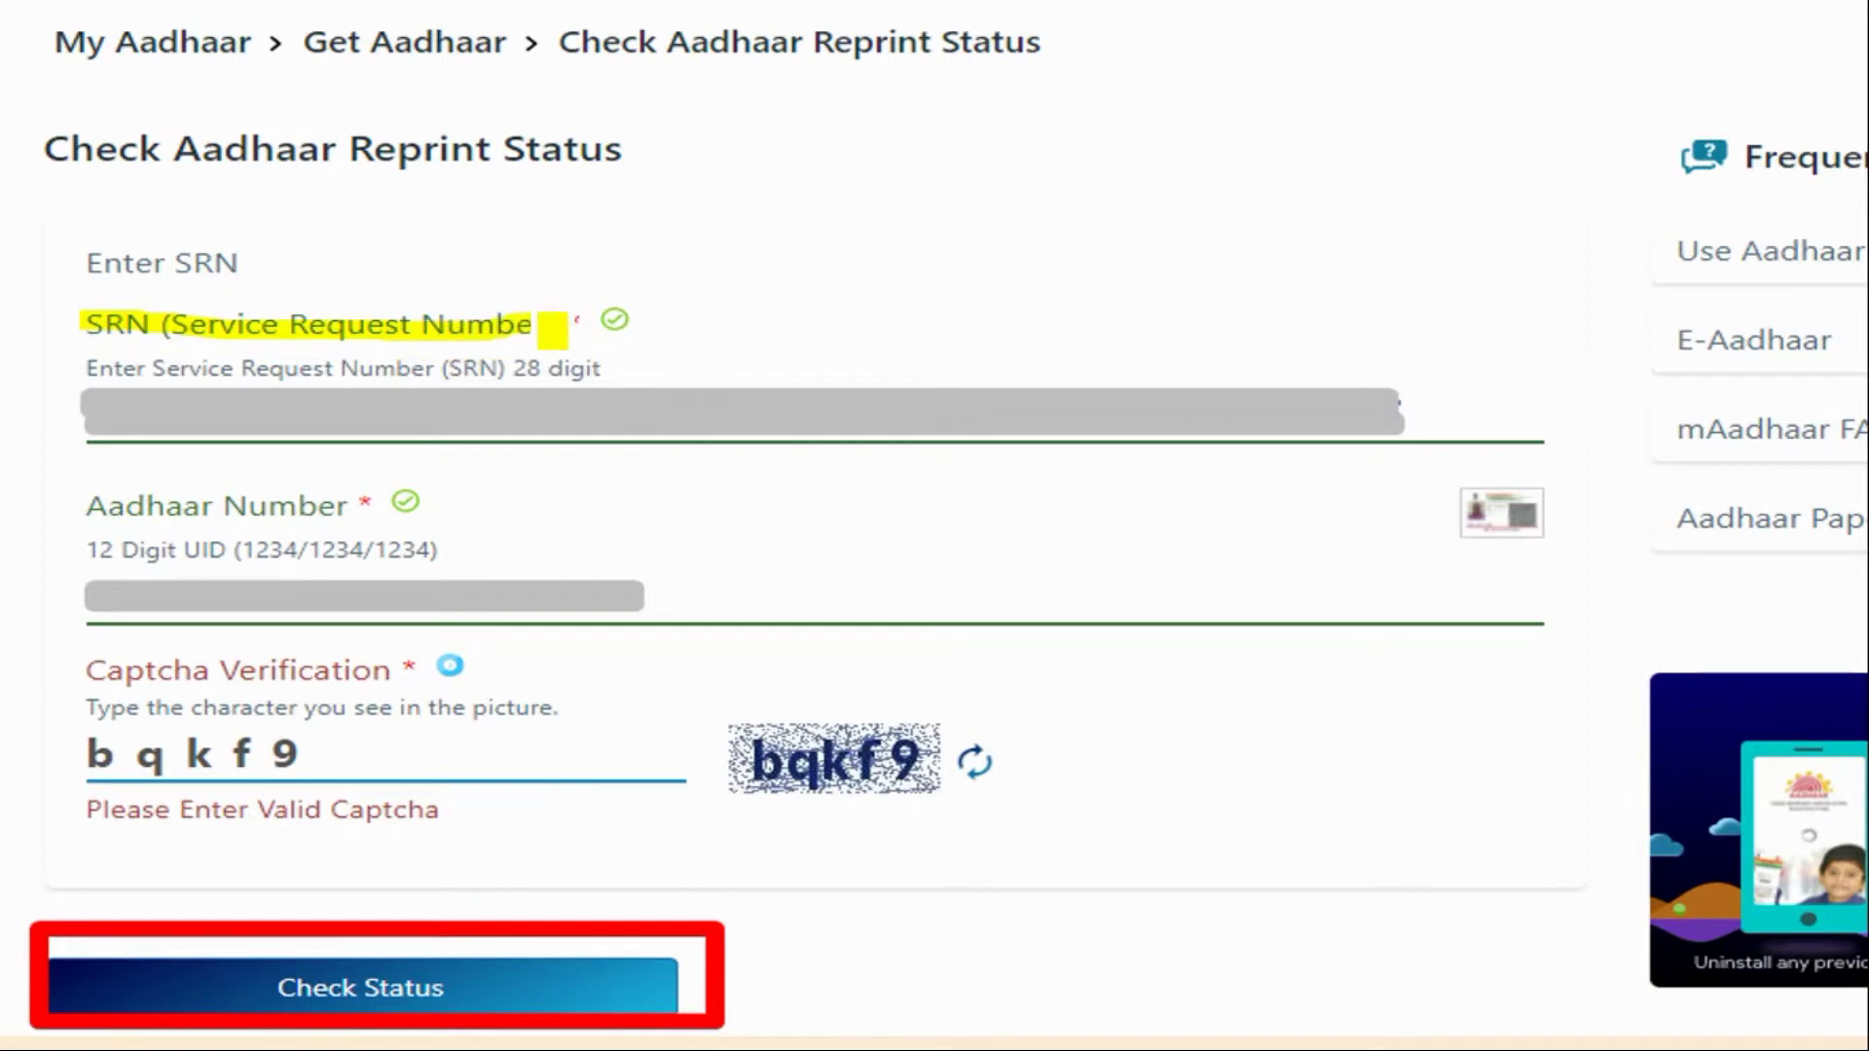
pyautogui.moveTo(552, 330); pyautogui.dragTo(584, 328)
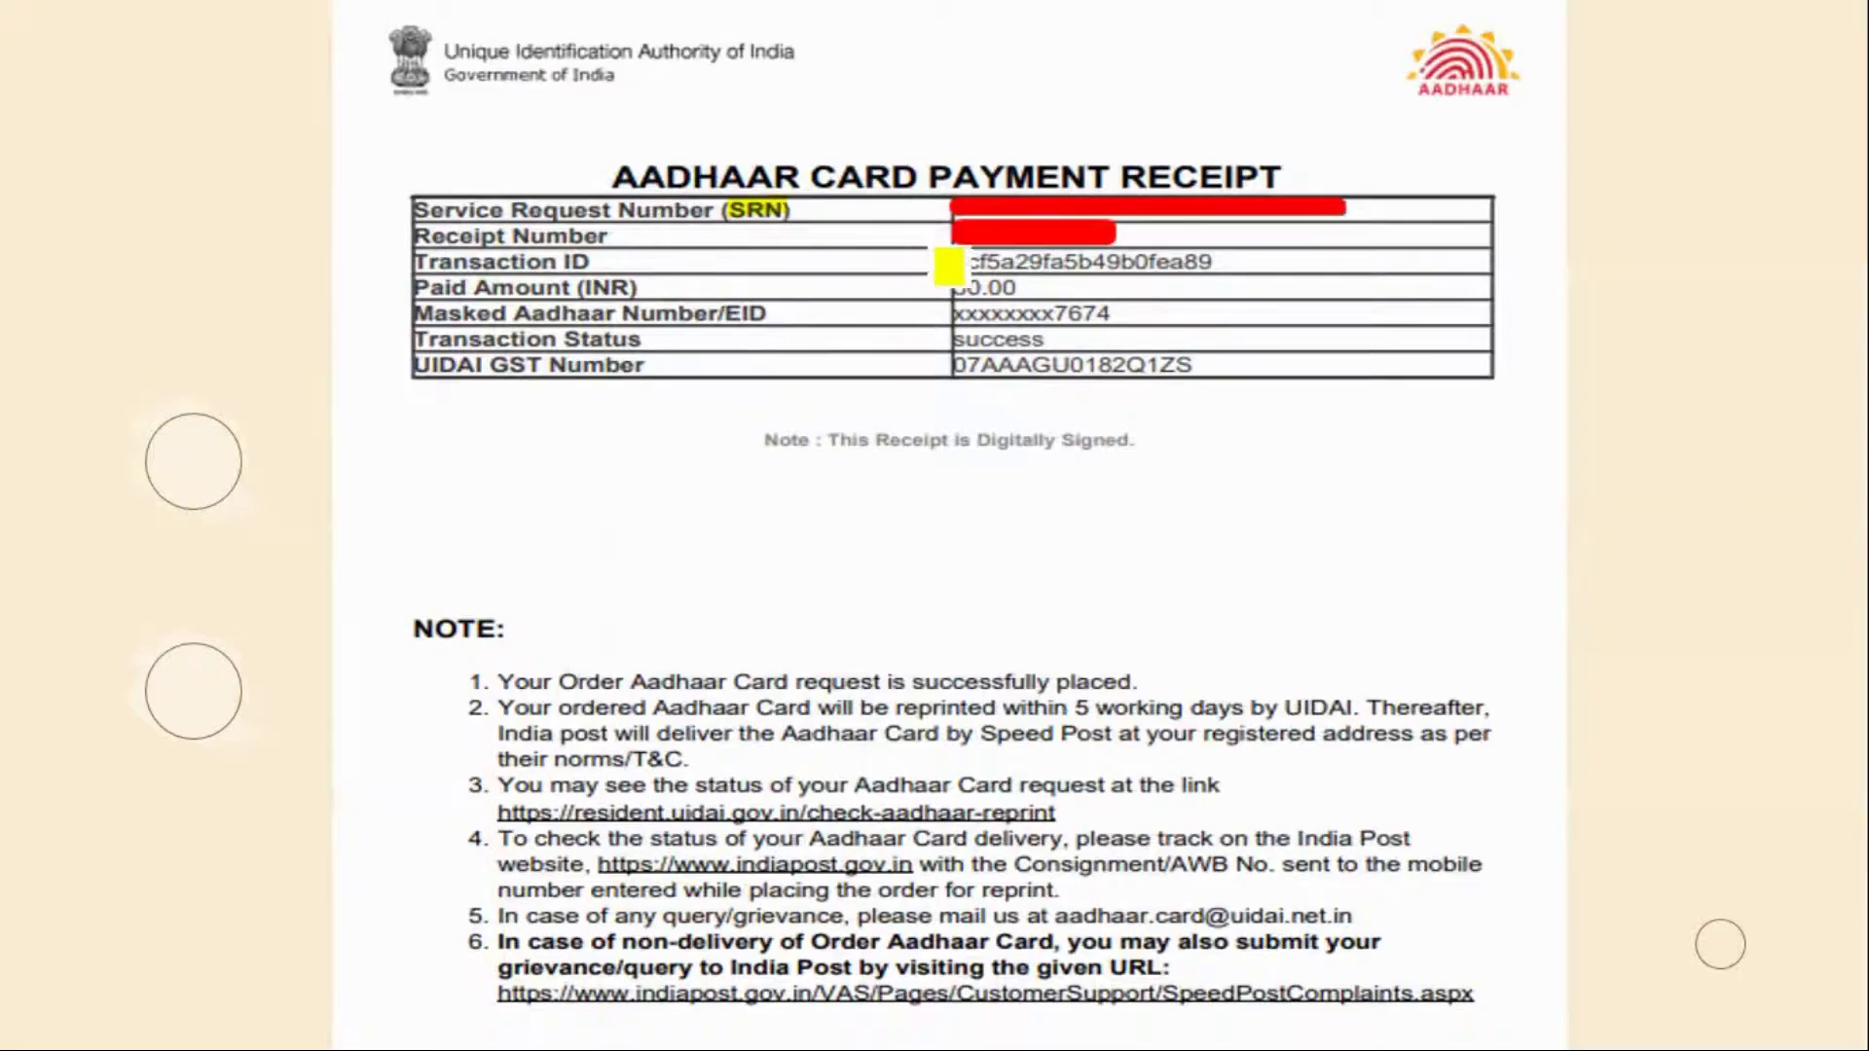
pyautogui.moveTo(960, 208); pyautogui.dragTo(1310, 196)
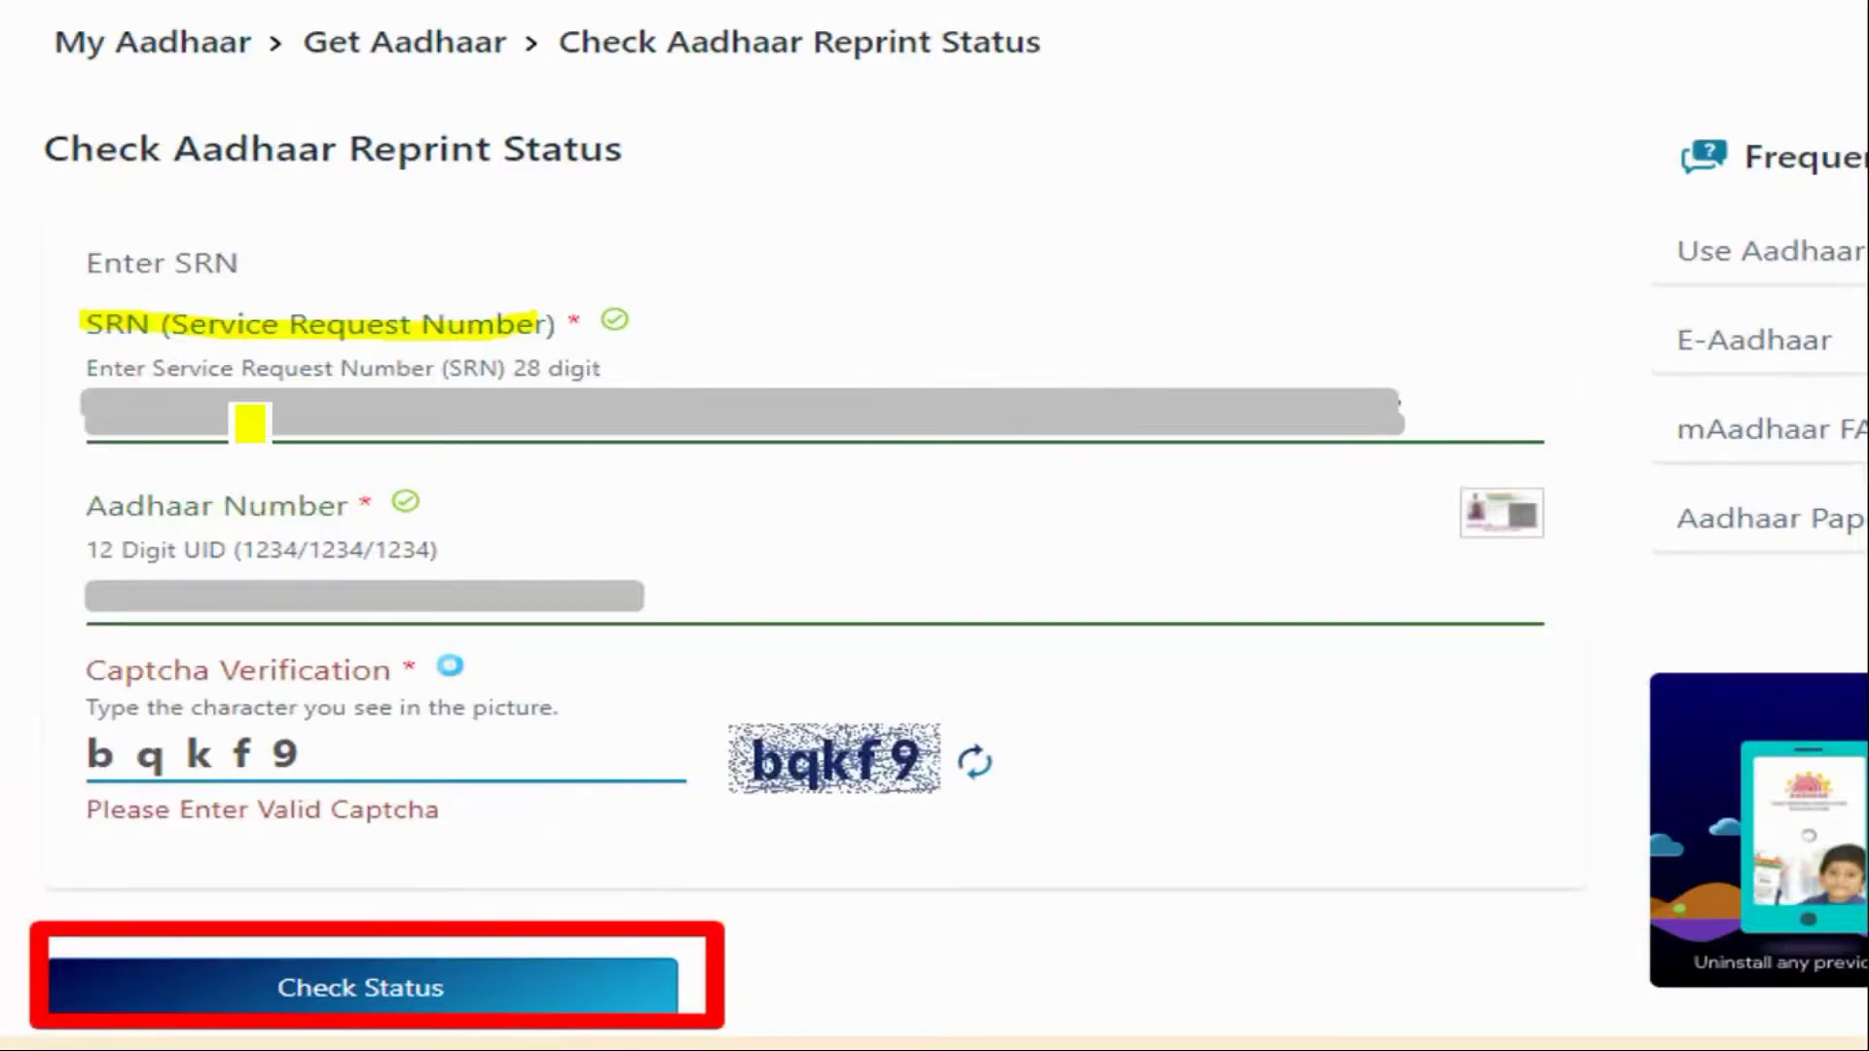
pyautogui.moveTo(250, 423); pyautogui.dragTo(404, 408)
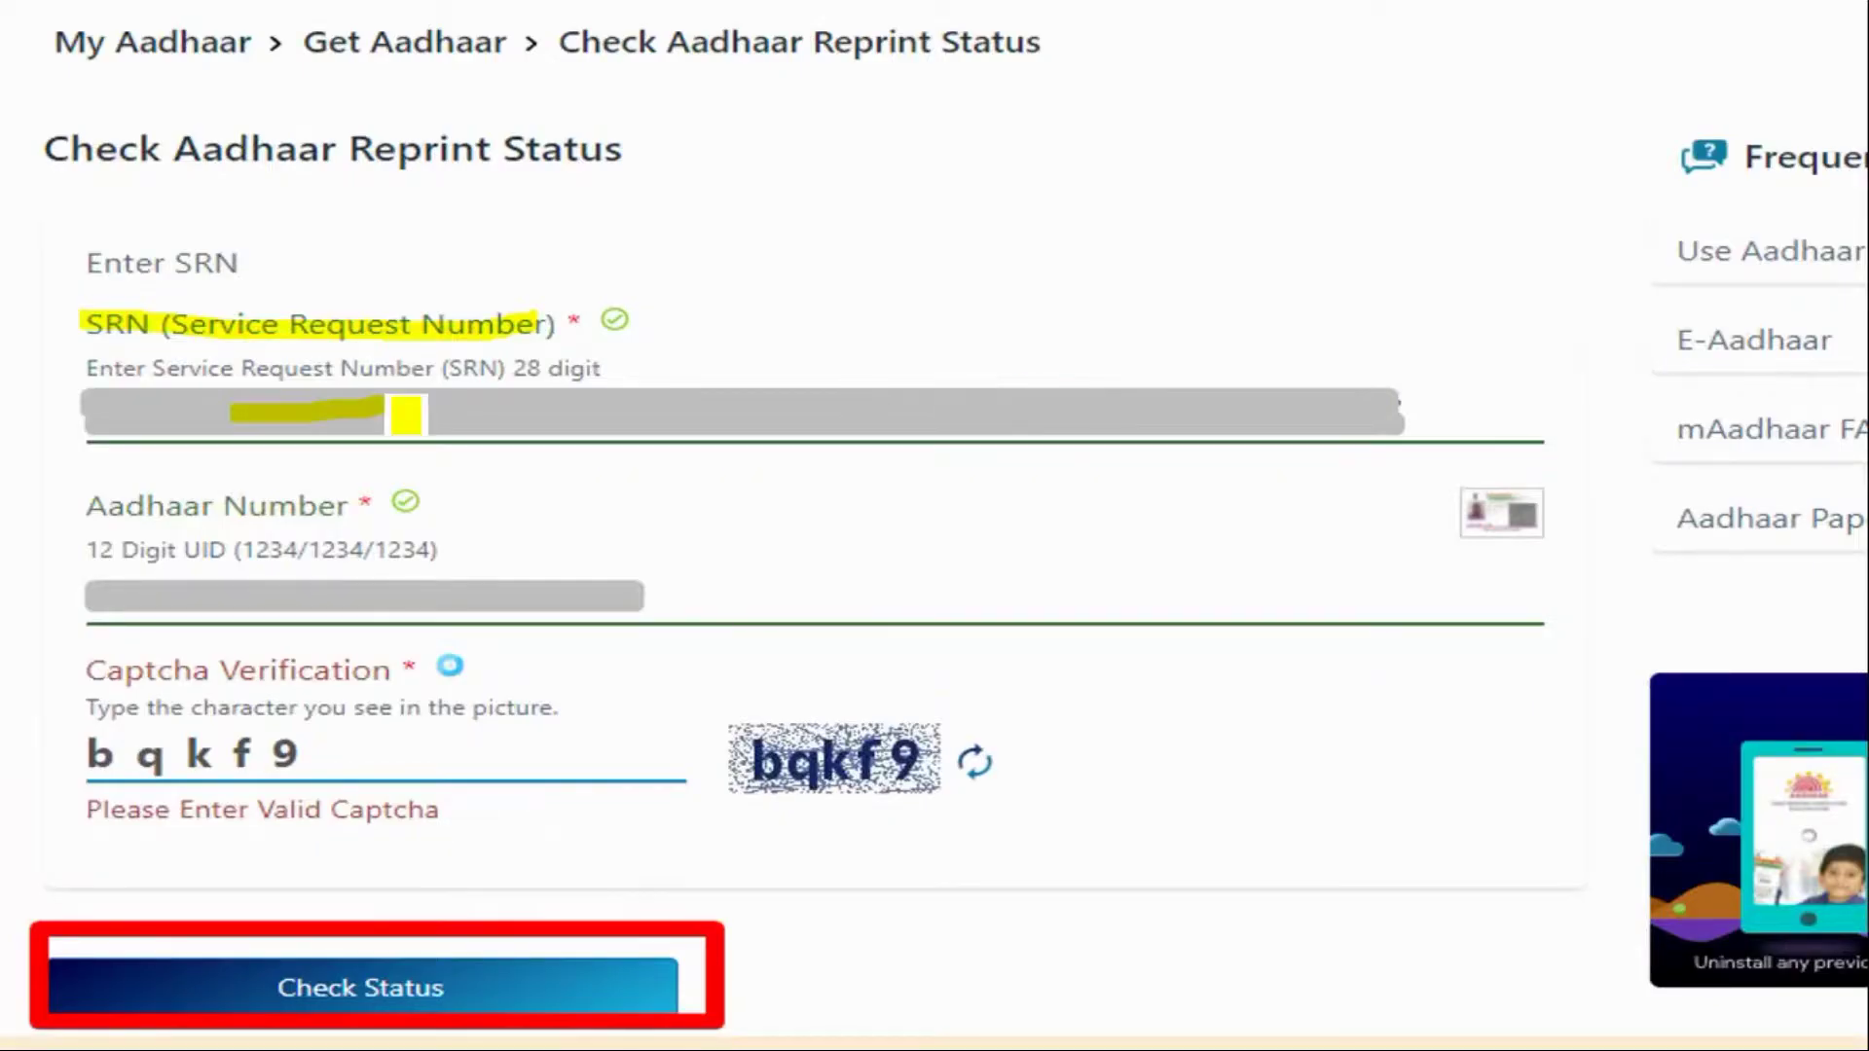
pyautogui.moveTo(91, 592); pyautogui.dragTo(266, 598)
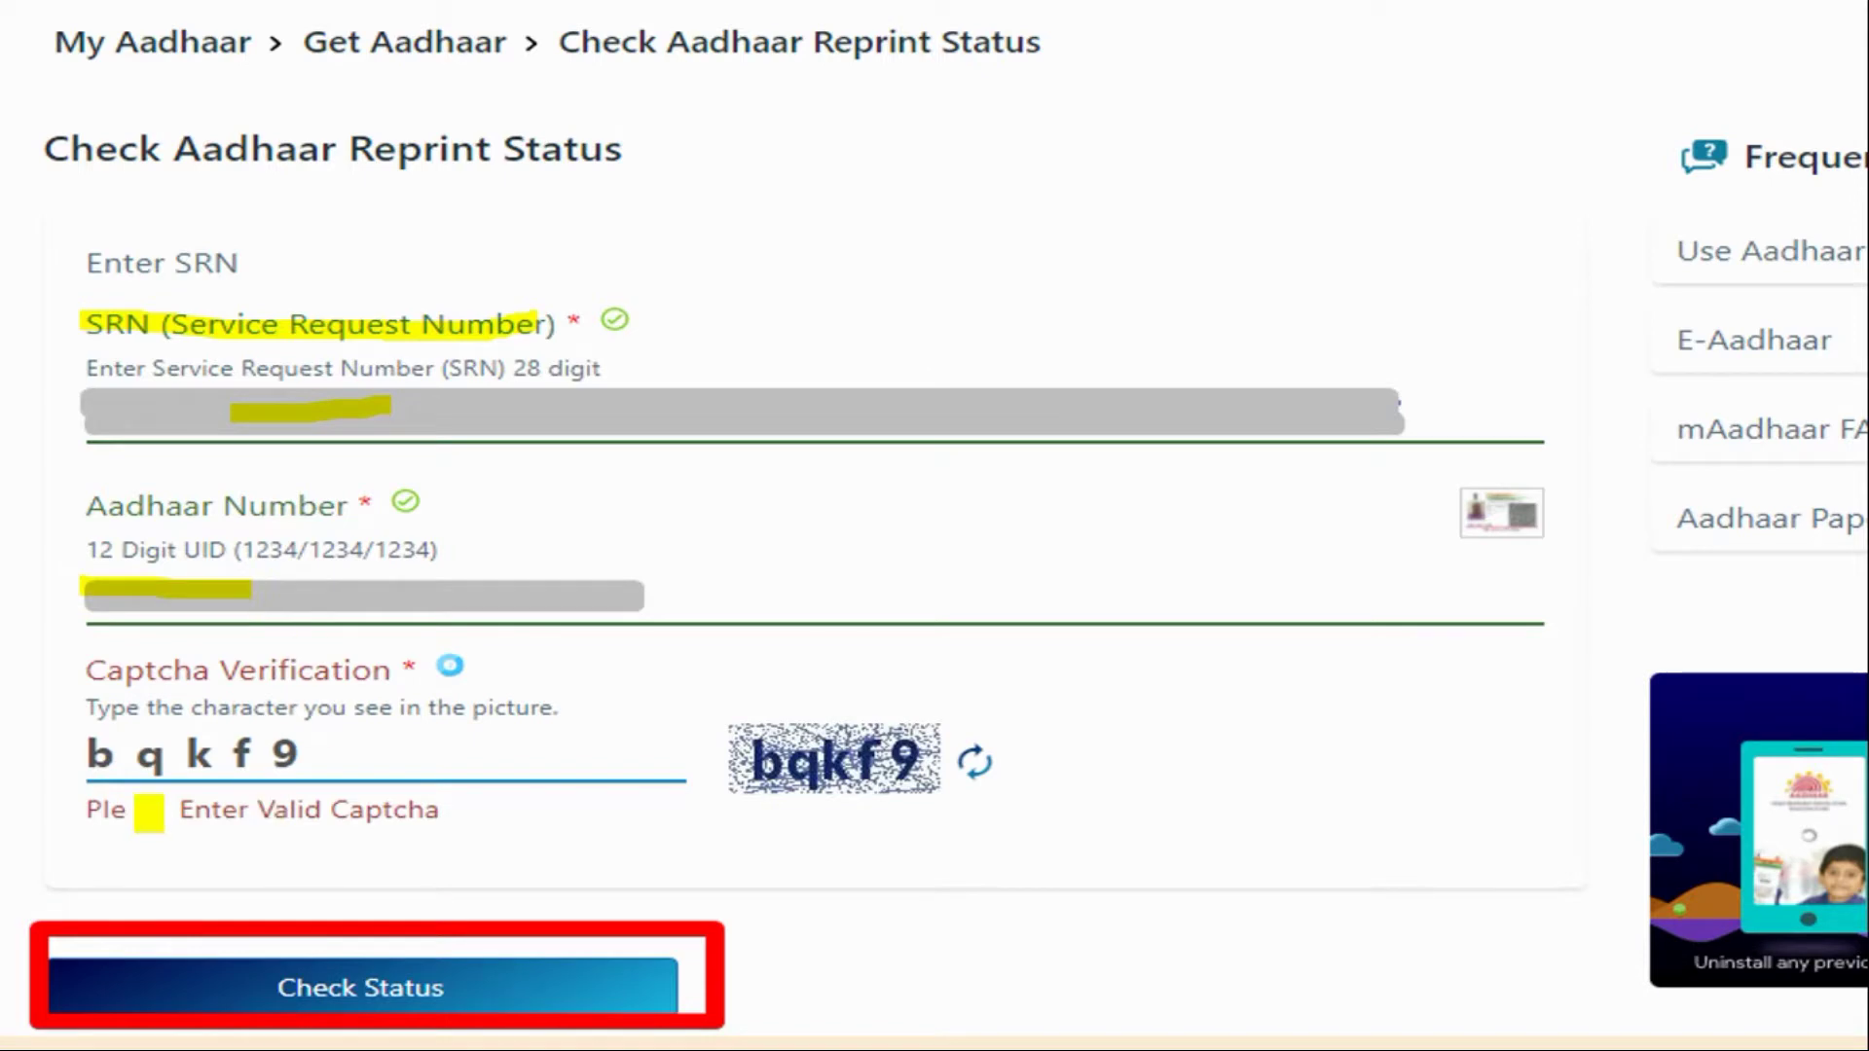
pyautogui.moveTo(93, 751); pyautogui.dragTo(265, 761)
pyautogui.moveTo(261, 973); pyautogui.dragTo(448, 986)
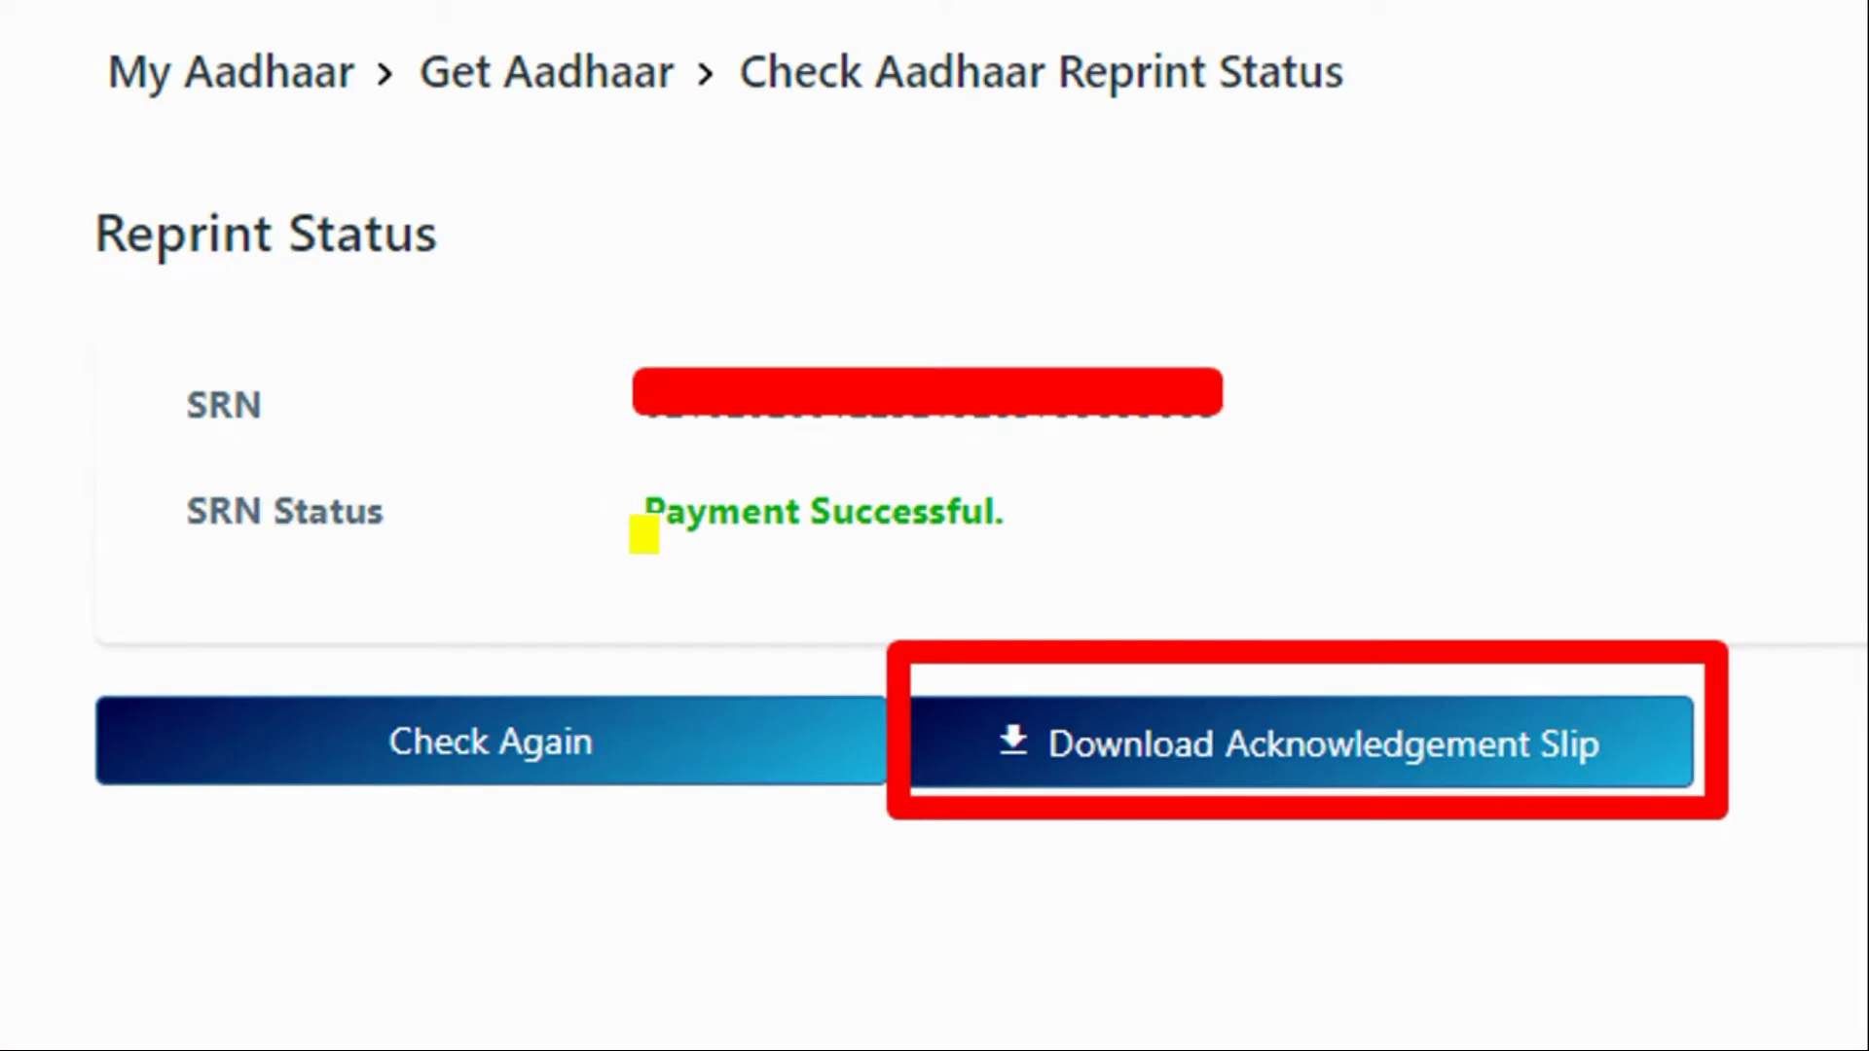
# - Download the acknowledgement slip and view it as the Order Aadhaar Reprint Payment Receipt
pyautogui.moveTo(647, 530); pyautogui.dragTo(984, 528)
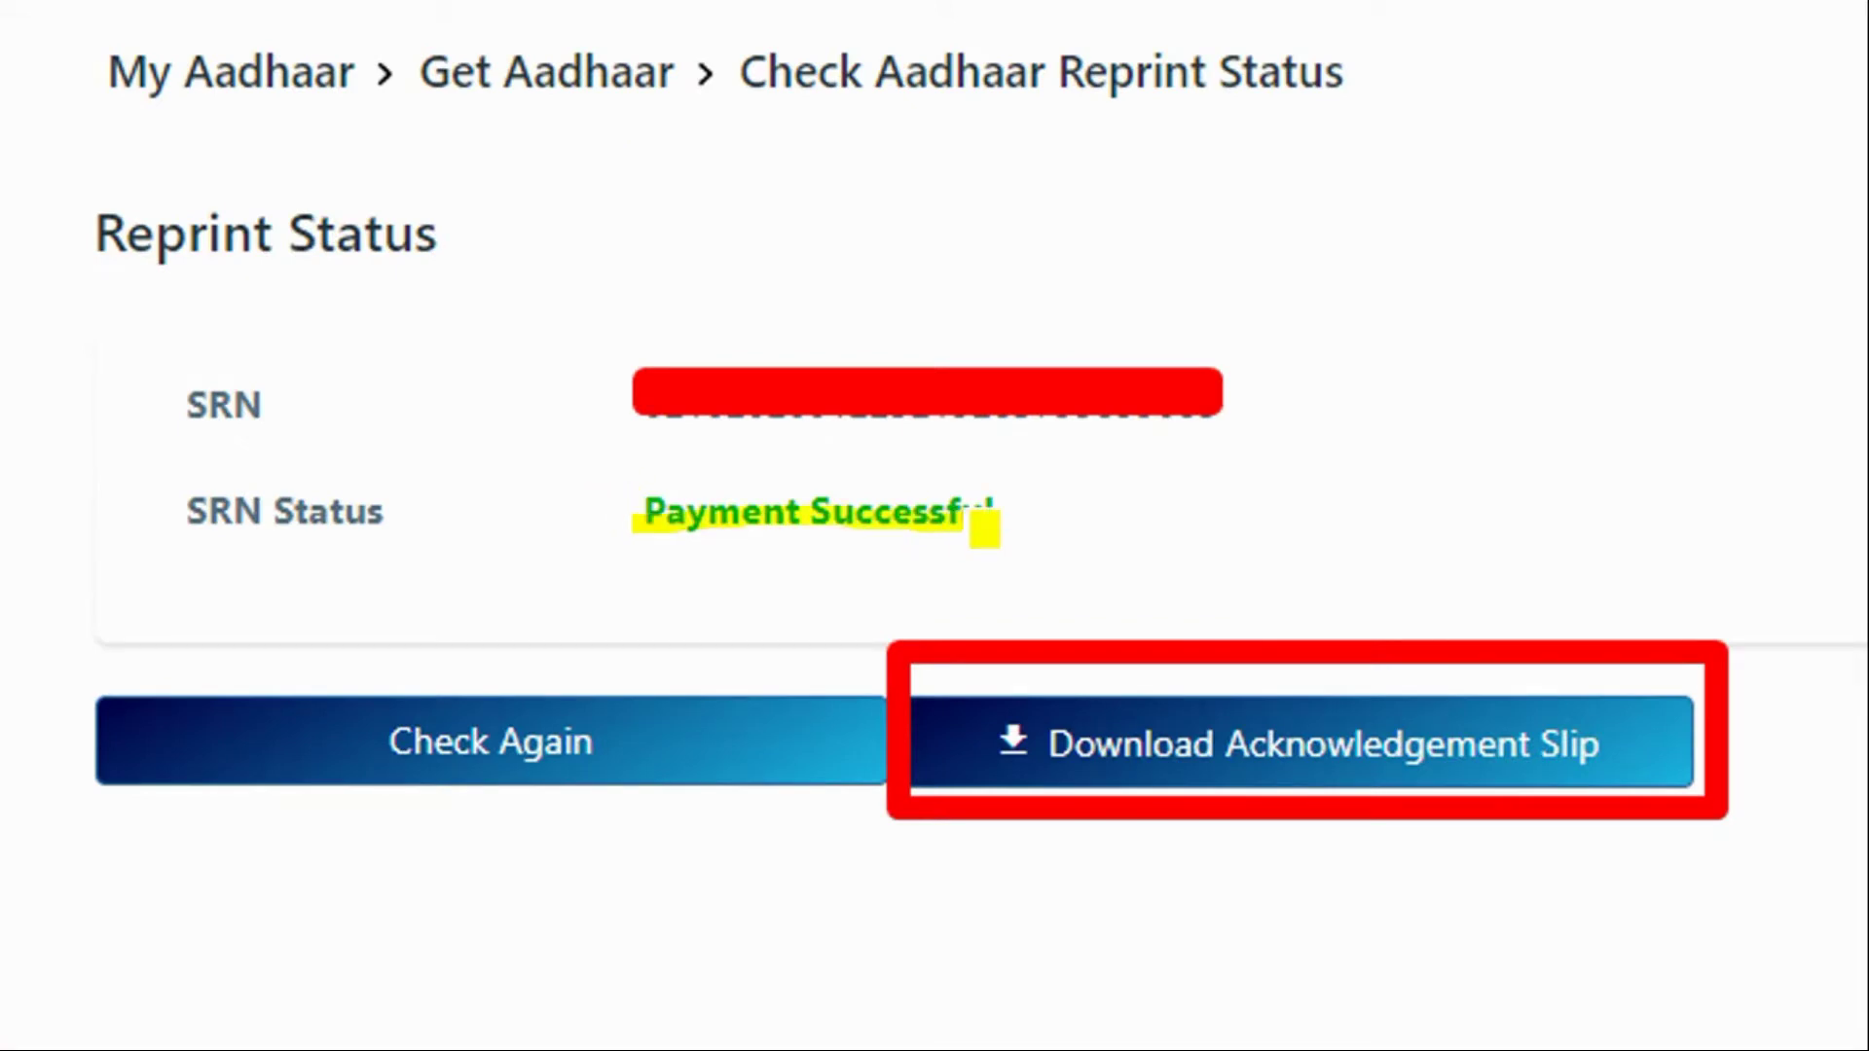
pyautogui.moveTo(1049, 758); pyautogui.dragTo(1593, 745)
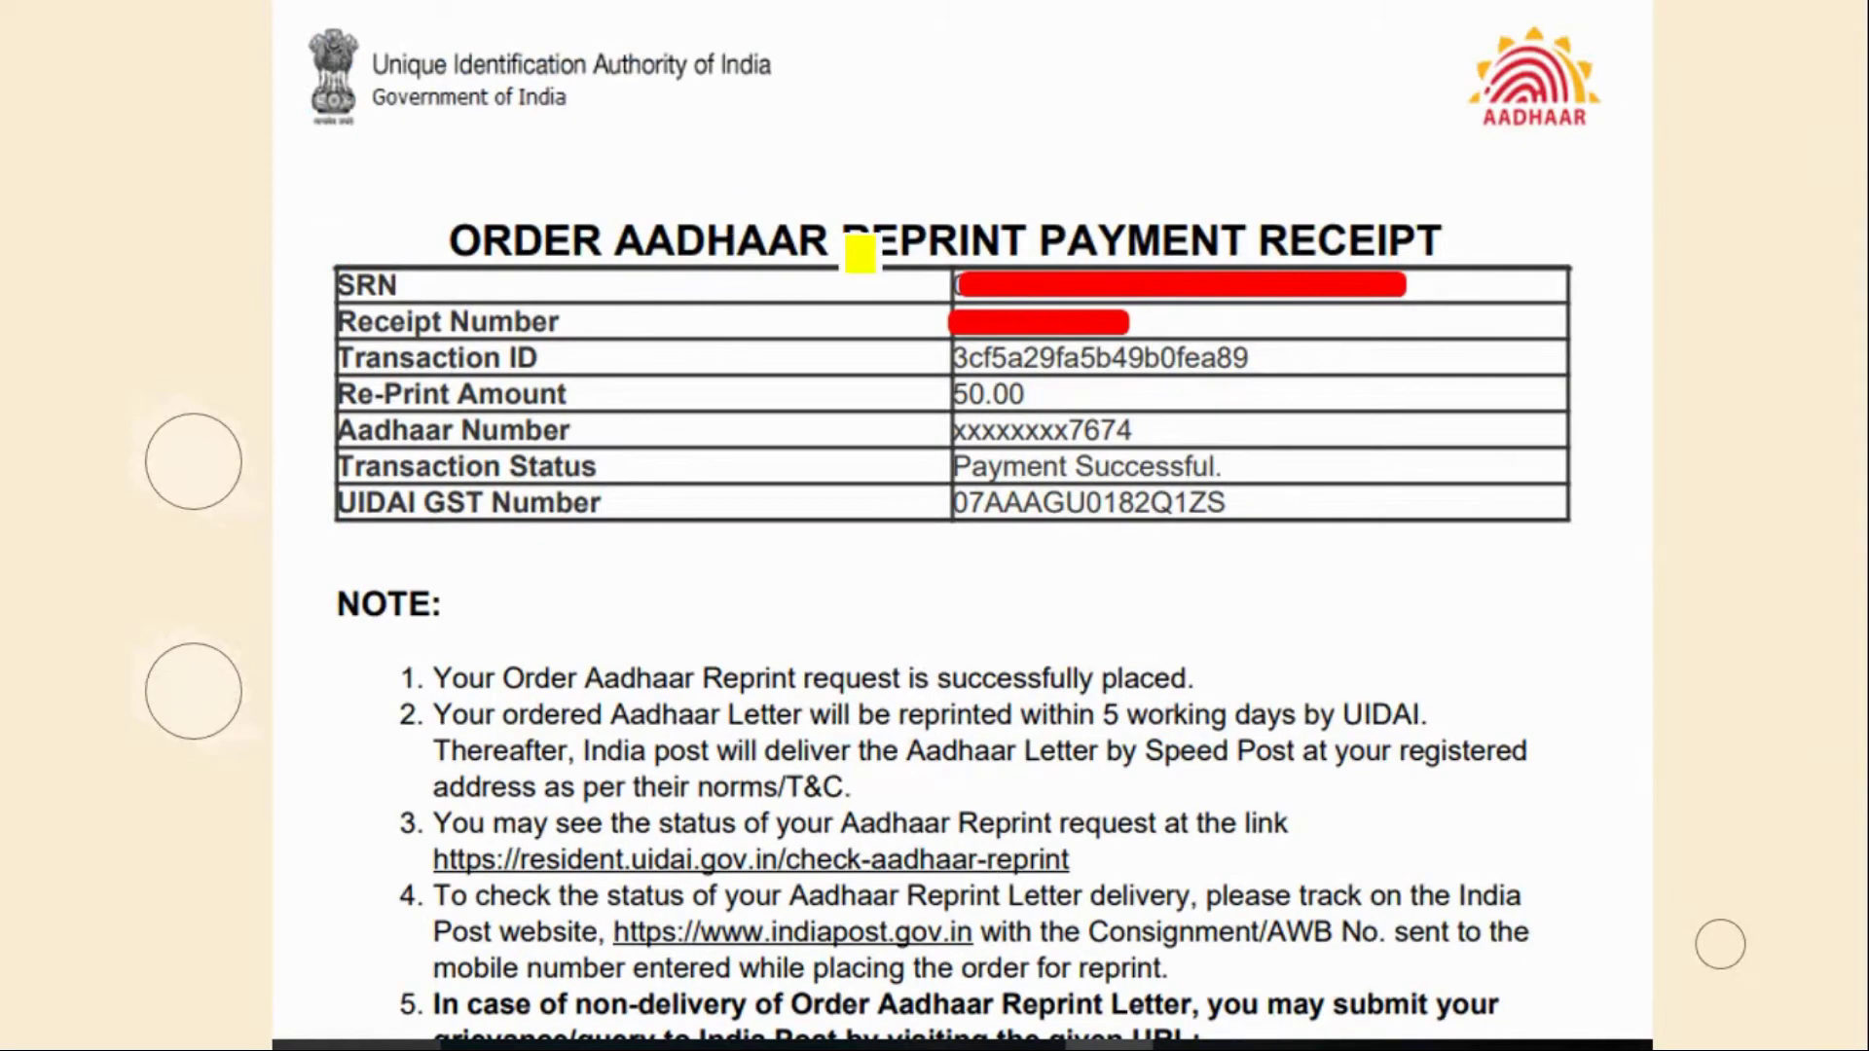
pyautogui.moveTo(855, 250); pyautogui.dragTo(986, 247)
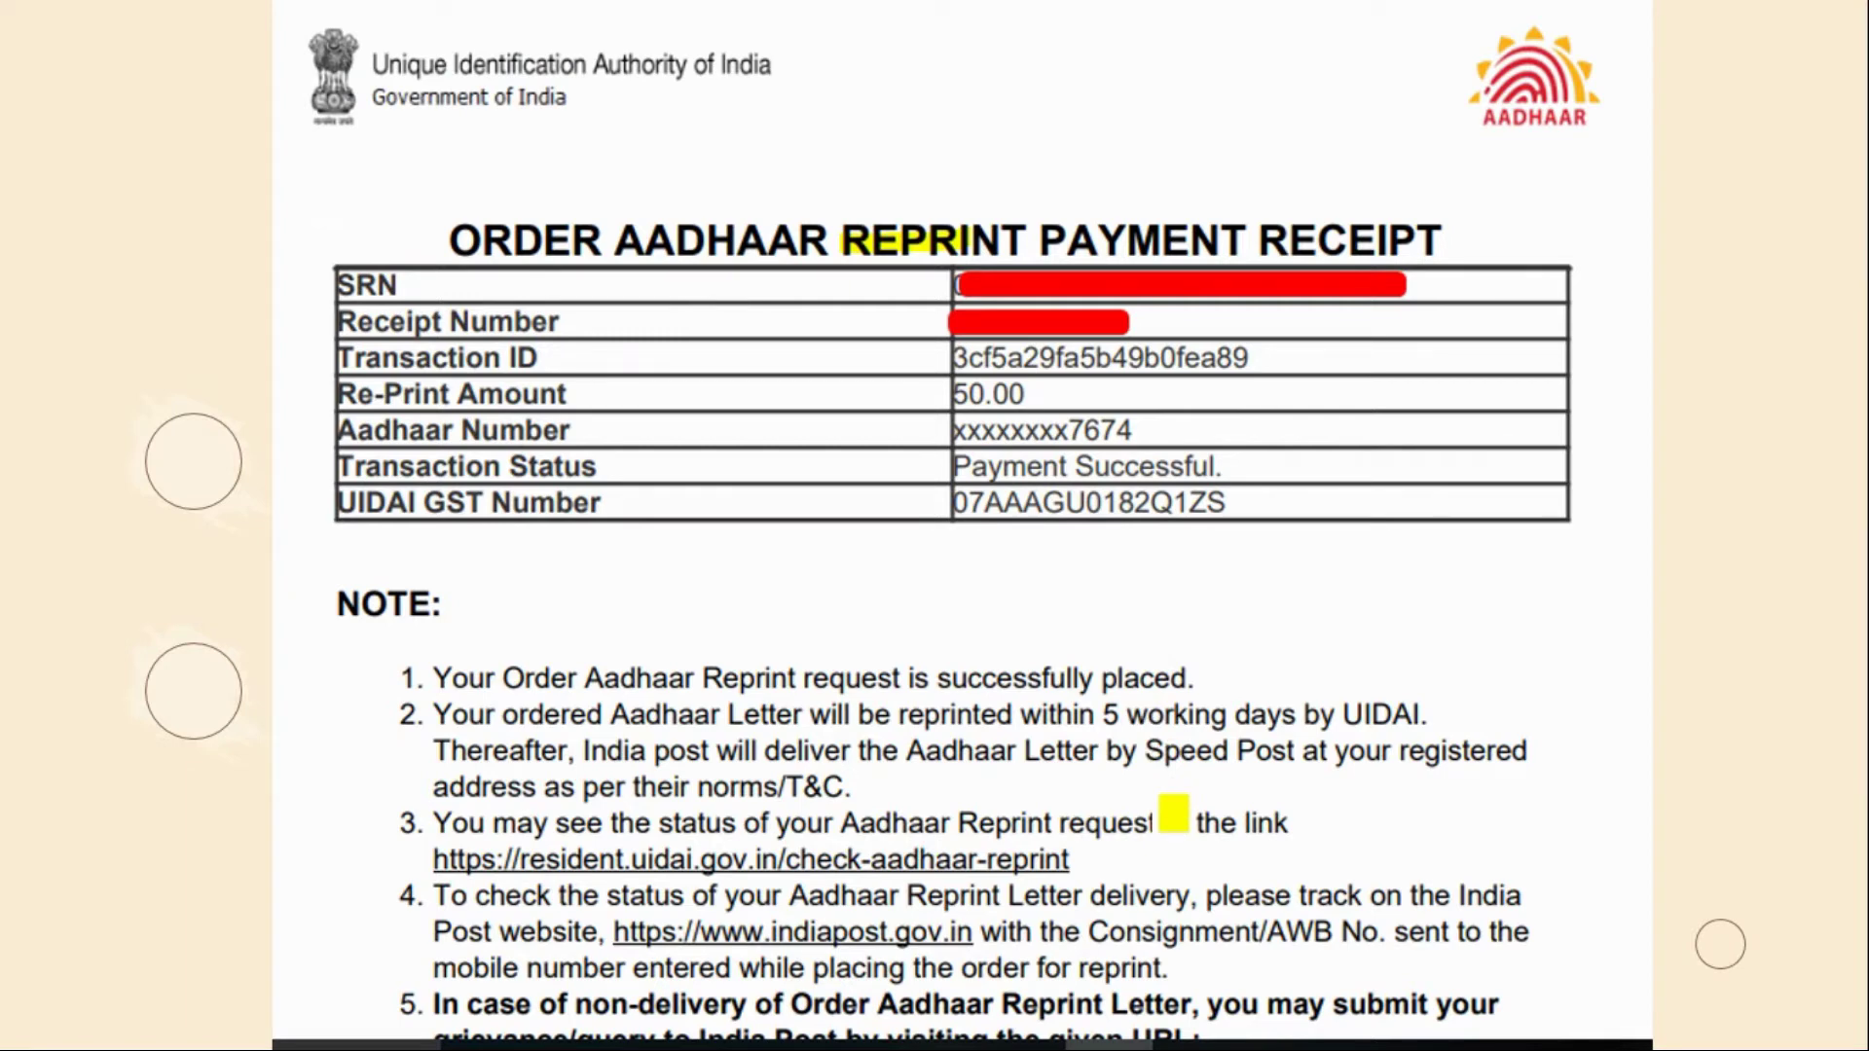
pyautogui.press('Right')
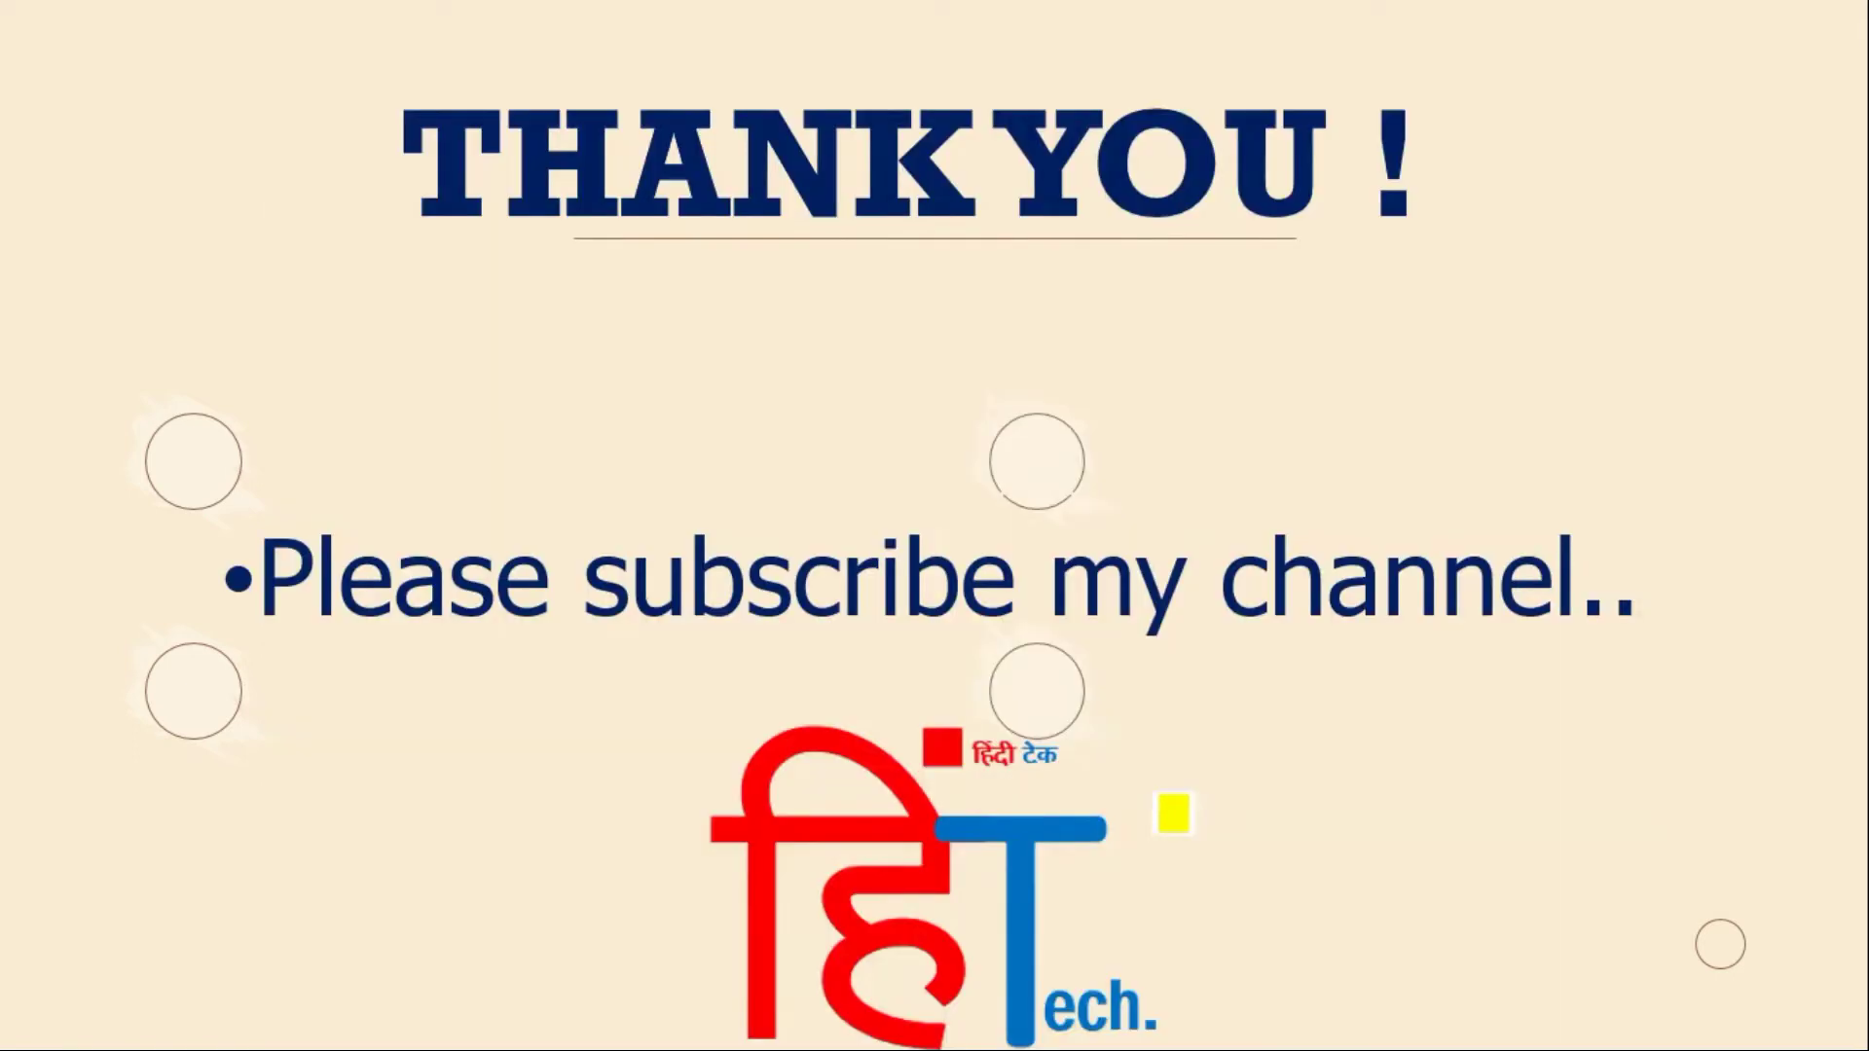